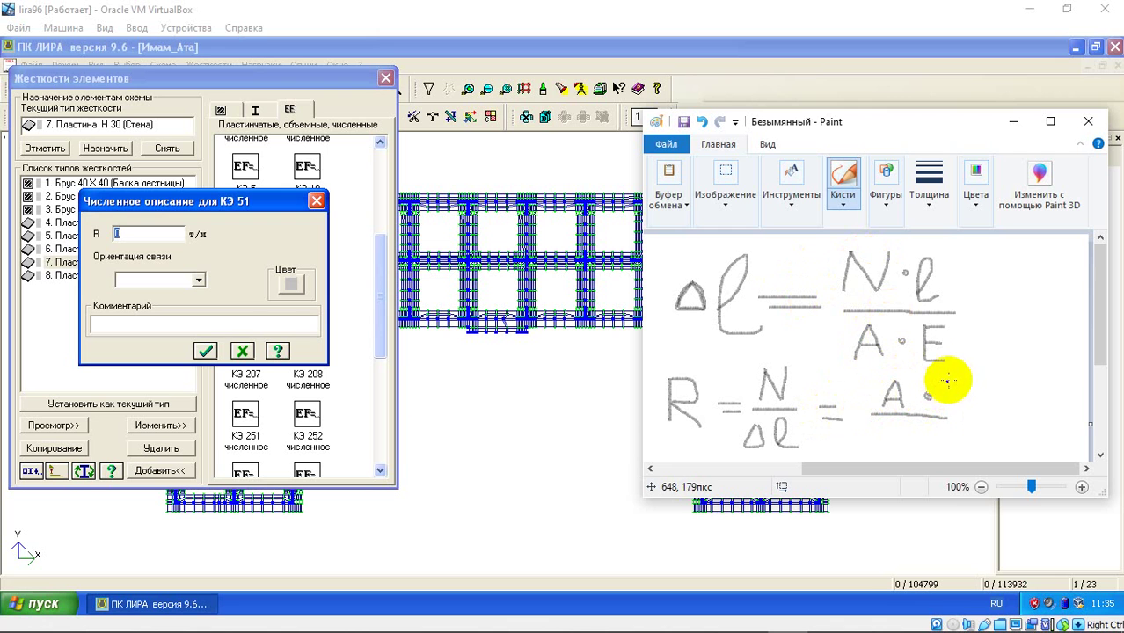
Step: Finish handwriting the stiffness formula in Paint so that R = N/Δl = A·E/l
mouse_move(958, 380)
left_mouse_down()
mouse_move(952, 410)
mouse_move(969, 417)
mouse_move(956, 381)
mouse_move(978, 378)
left_mouse_up()
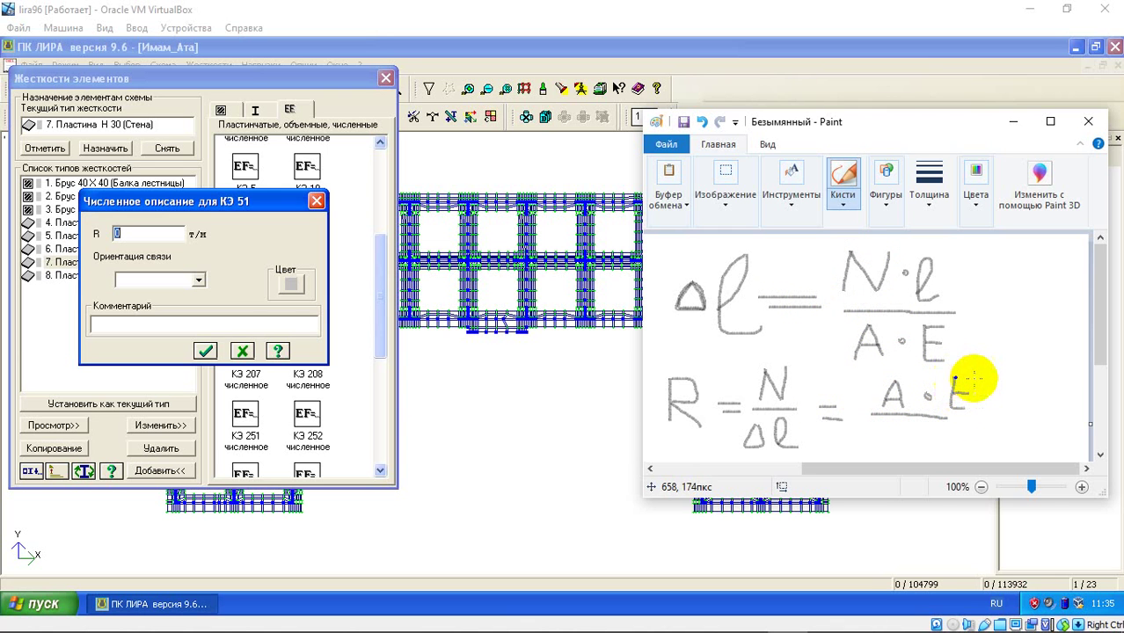
left_click_drag(941, 419, 978, 411)
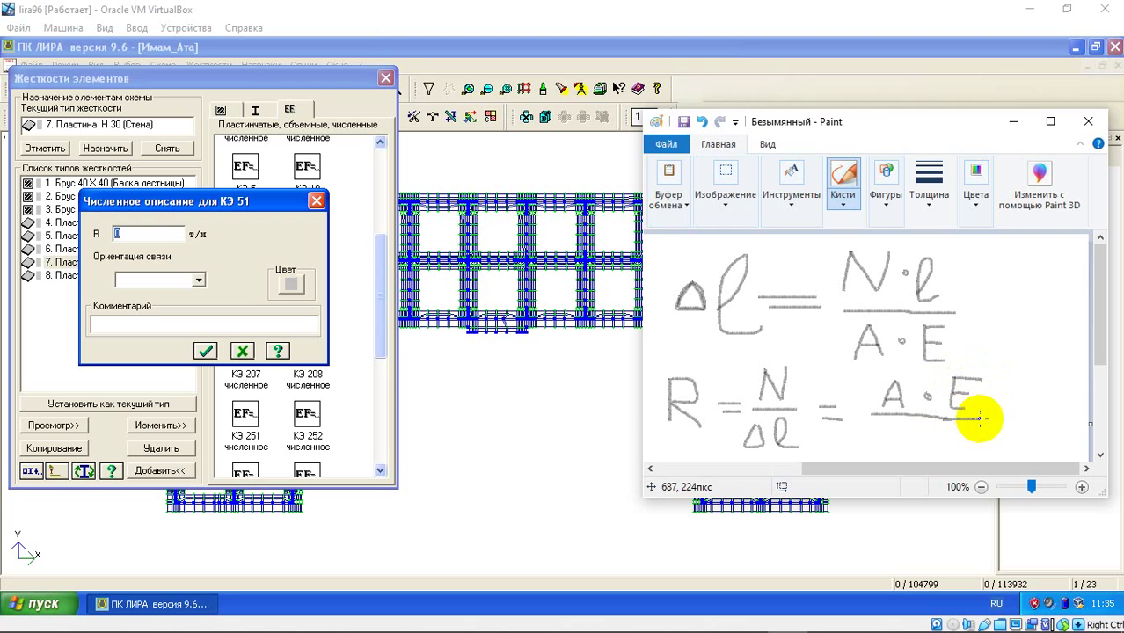
mouse_move(912, 447)
left_mouse_down()
mouse_move(927, 431)
mouse_move(913, 436)
mouse_move(913, 461)
mouse_move(938, 450)
left_mouse_up()
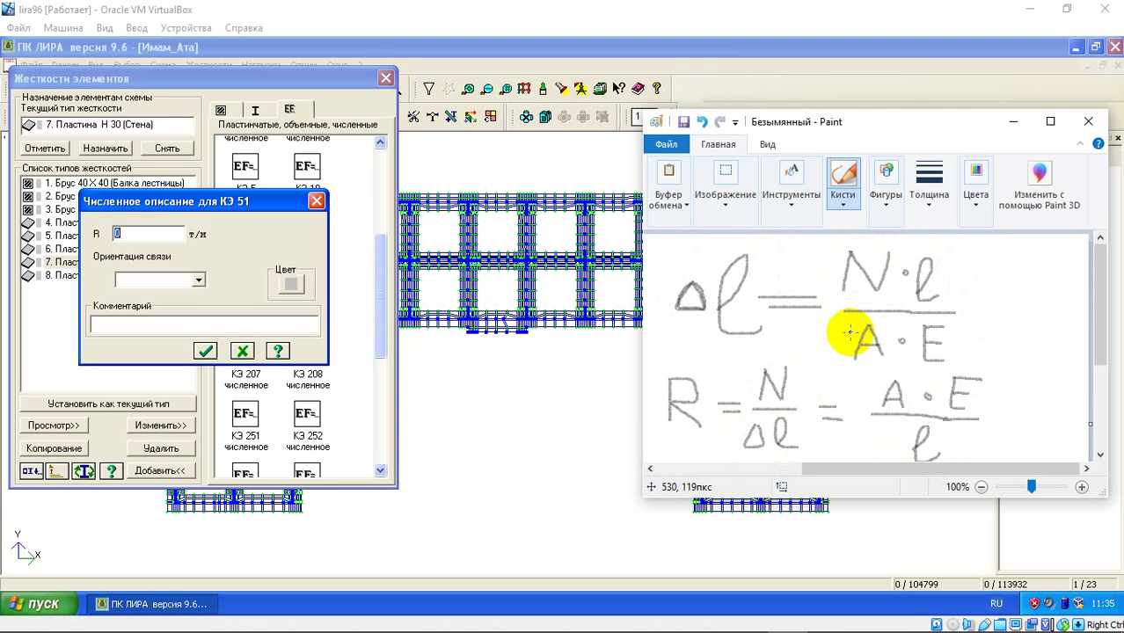
left_click(698, 253)
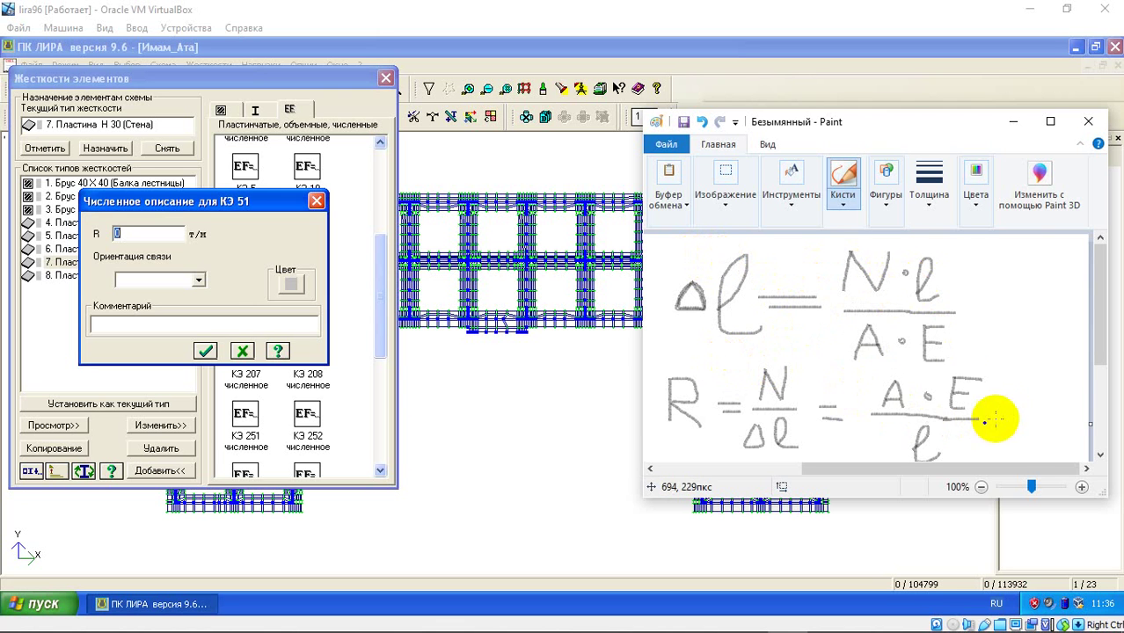
left_click(938, 432)
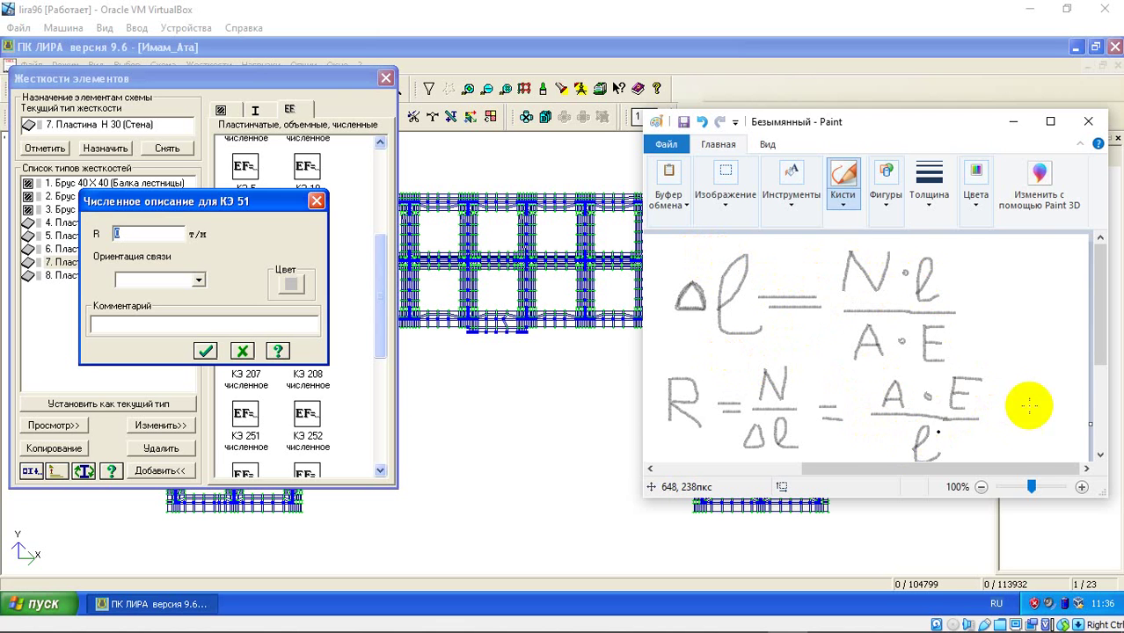
left_click_drag(1099, 344, 1105, 371)
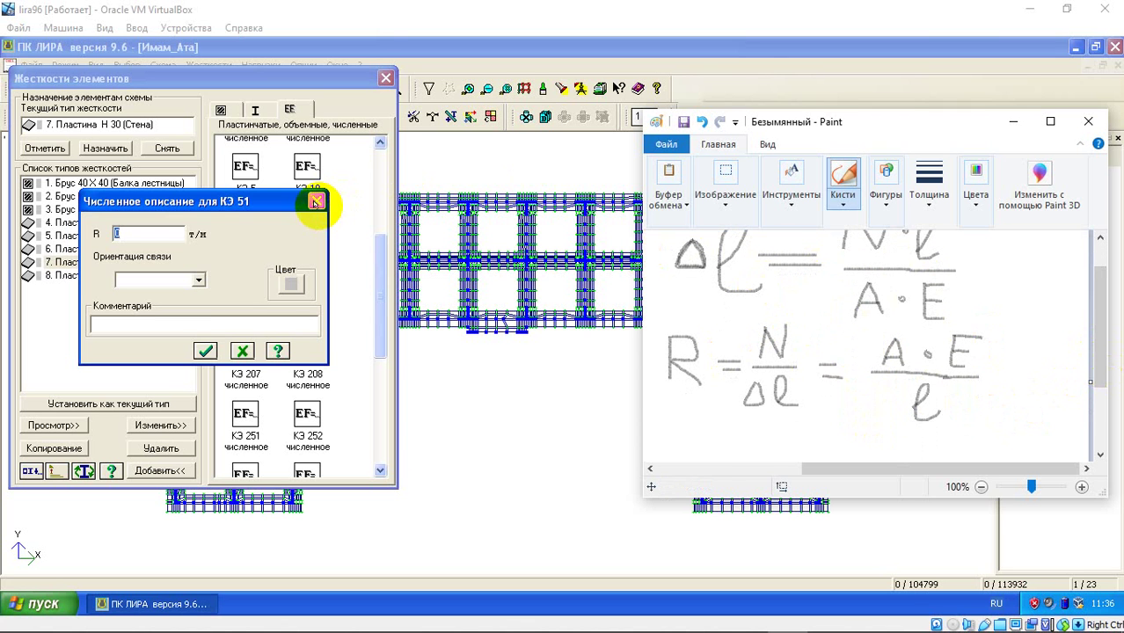
Step: Switch to ПК ЛИРА, cancel the КЭ 51 numeric description and check the elastic modulus E of stiffness type 1, Балка лестницы
left_click(315, 203)
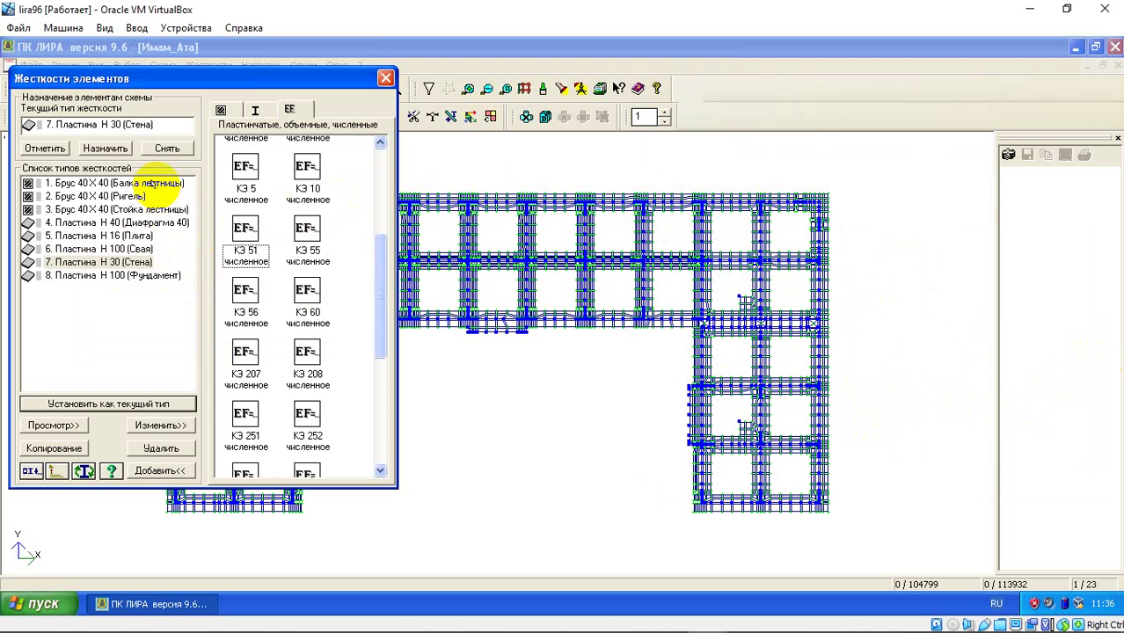
left_click(154, 183)
left_click(161, 425)
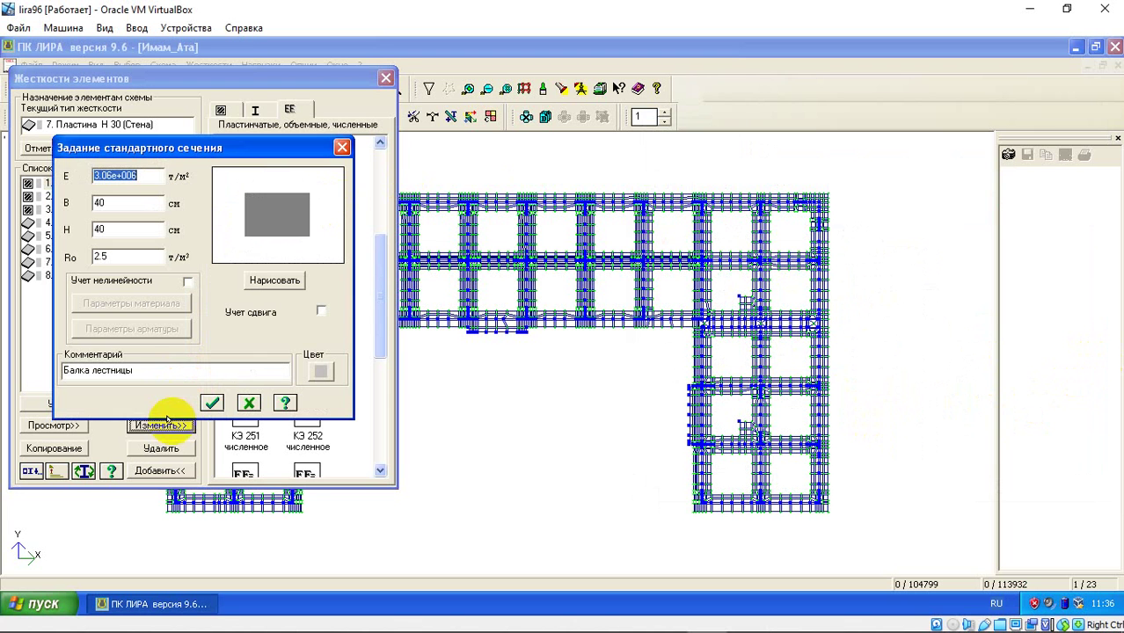
right_click(113, 177)
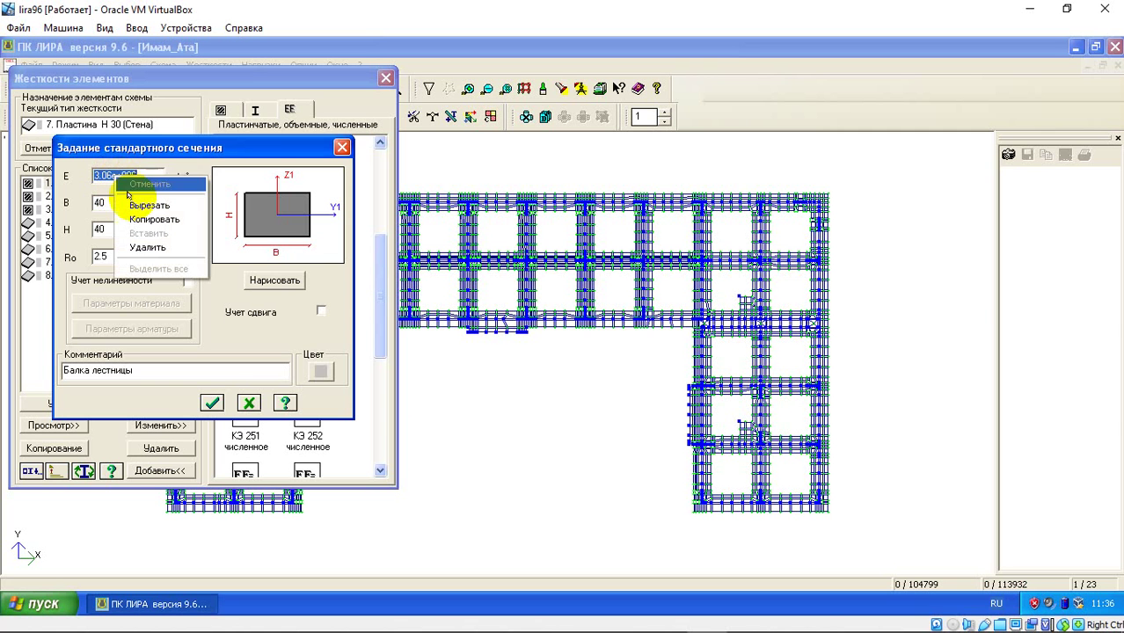
left_click(334, 147)
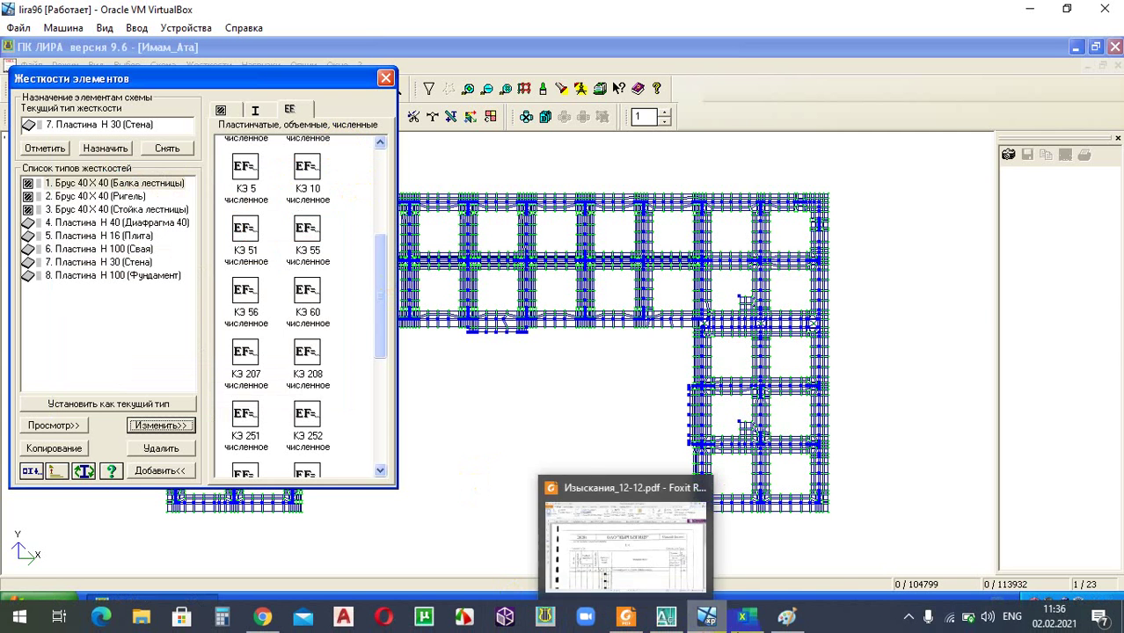
Step: Switch to Excel, create a blank workbook and enter the labels E, I and A in cells A1 to A3
left_click(756, 620)
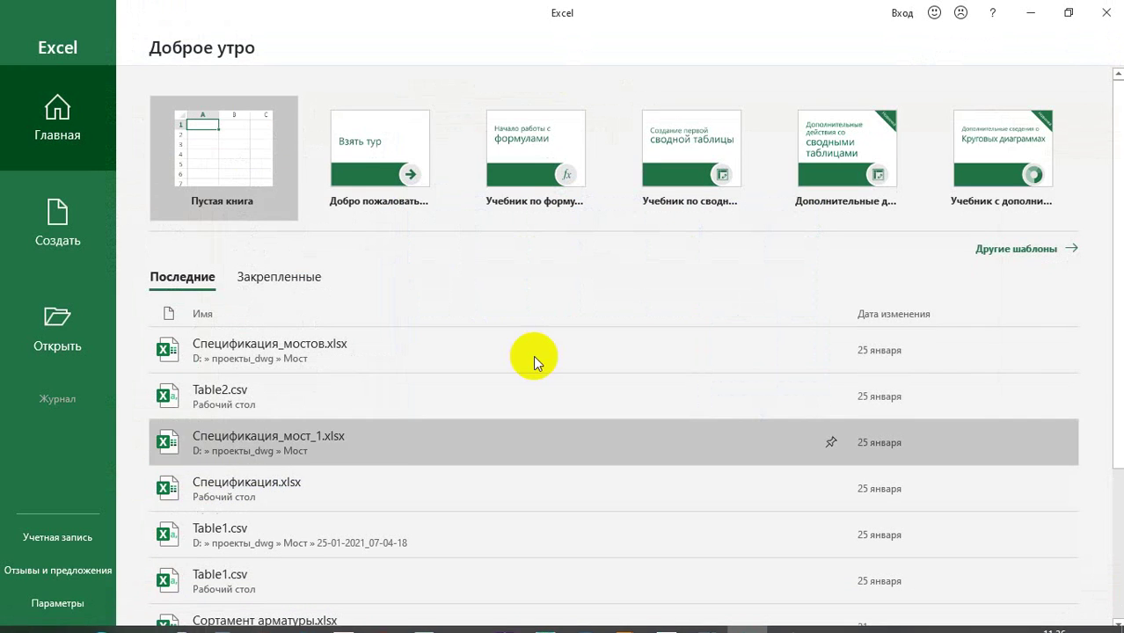
left_click(222, 144)
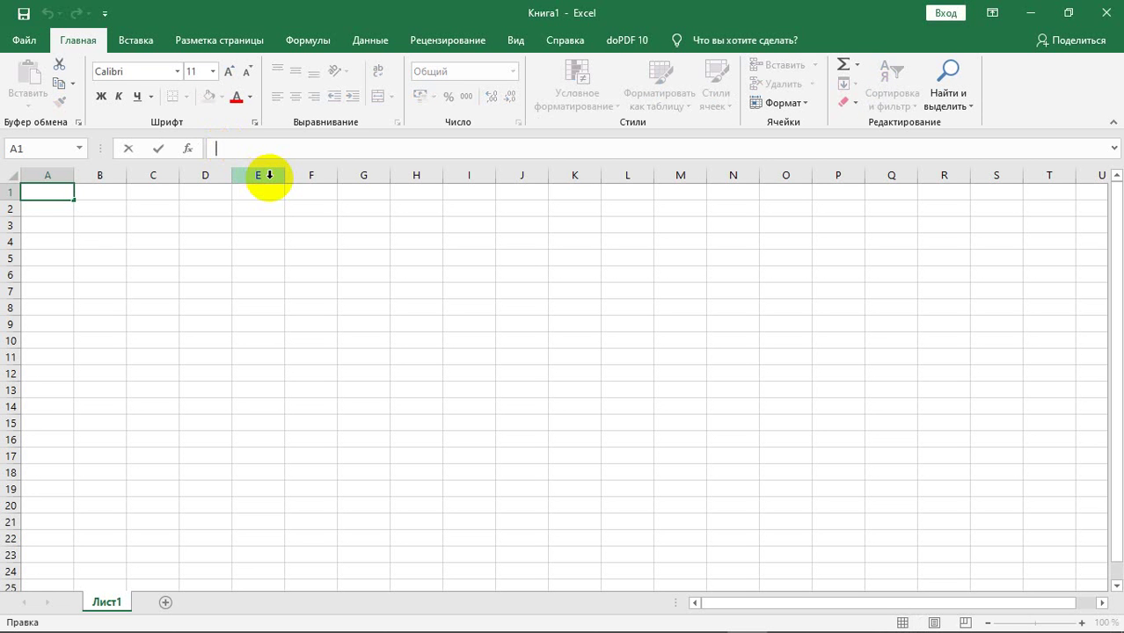
type("T")
key("BackSpace")
type("E")
key("Return")
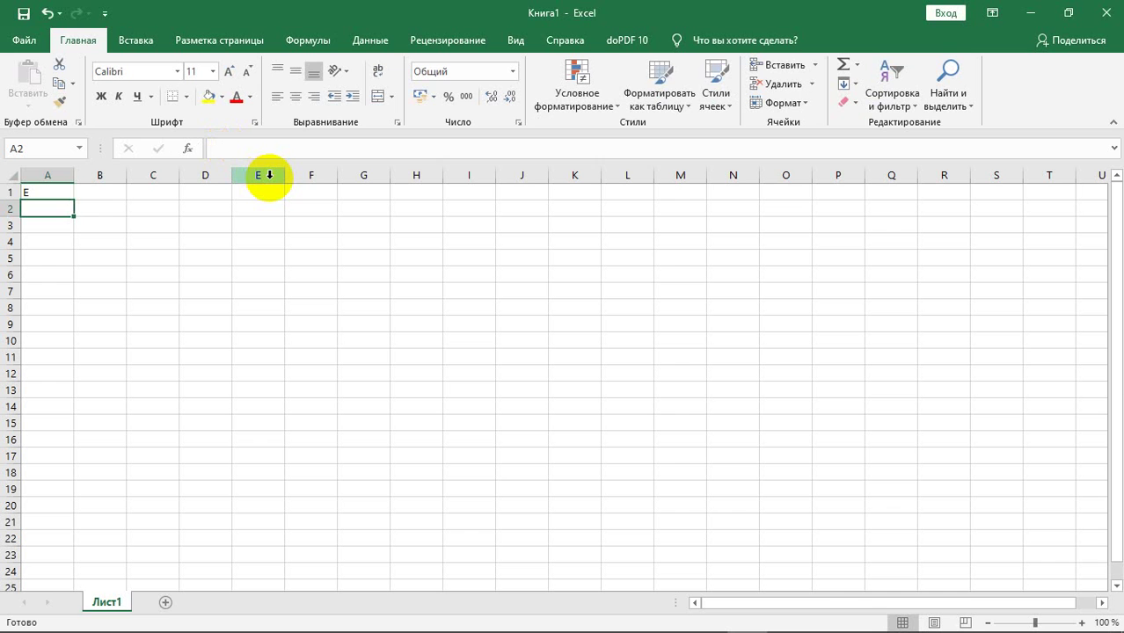
type("I")
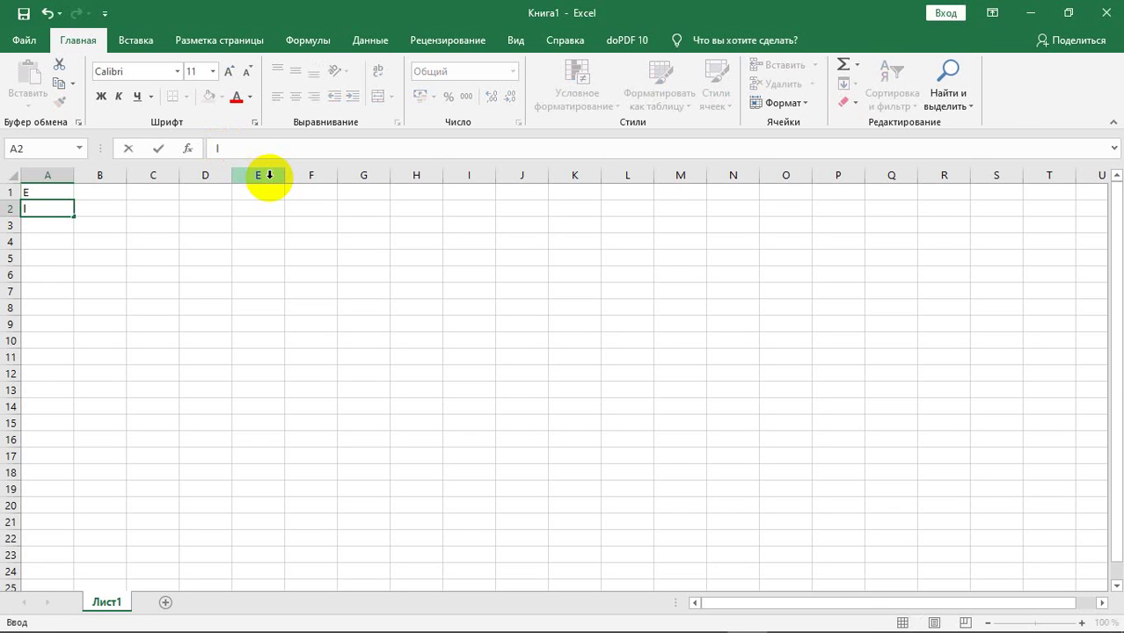
key("Return")
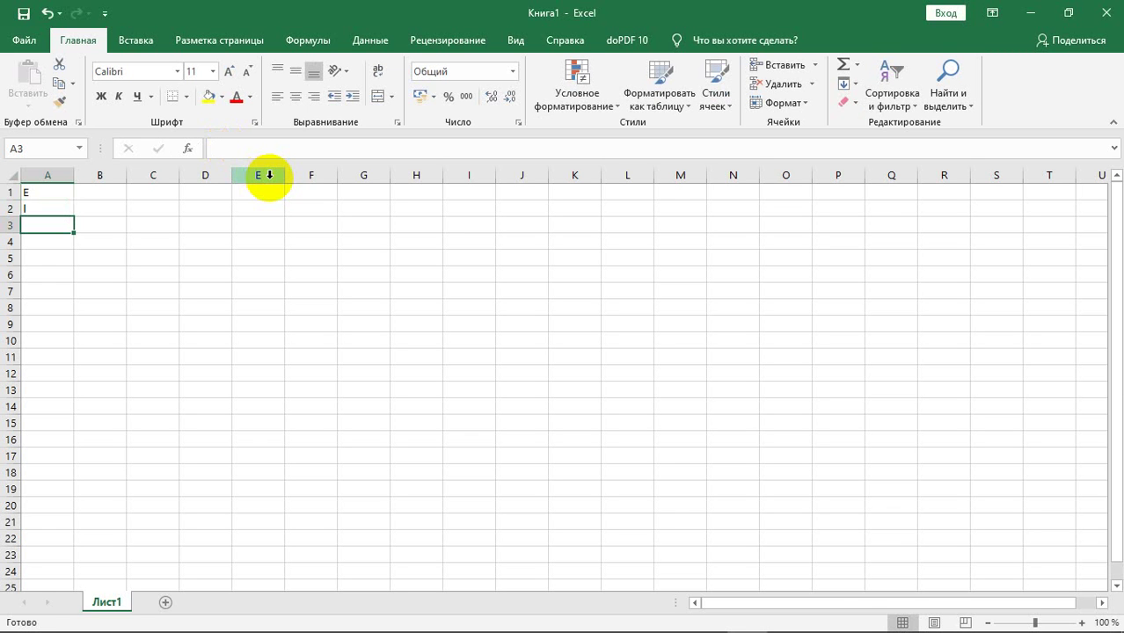
type("A")
key("Return")
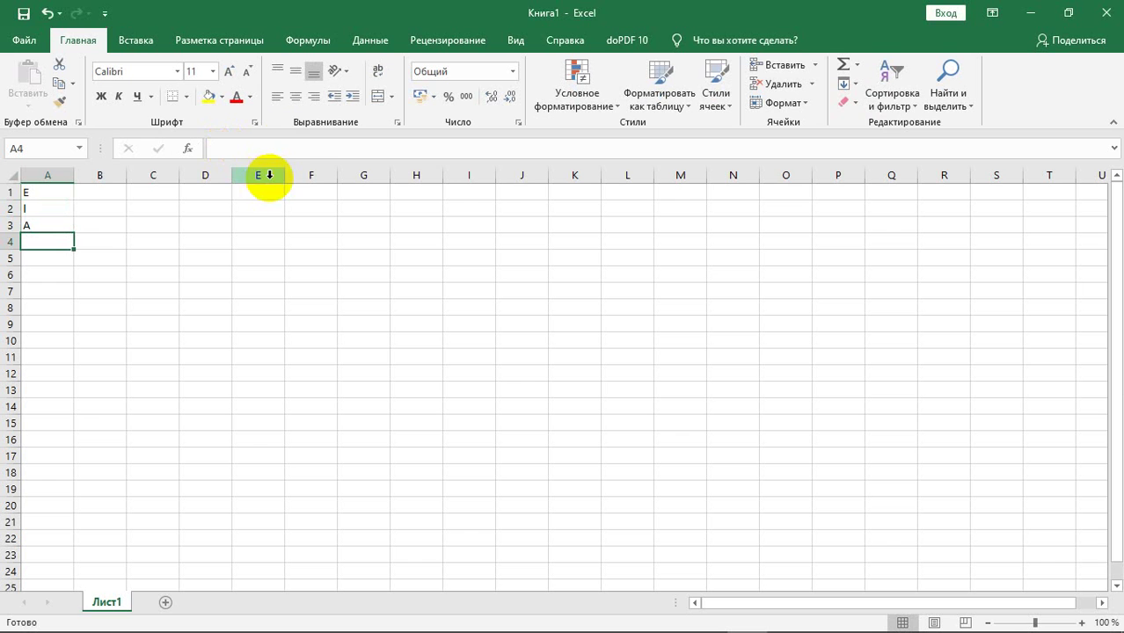
Step: Enter the units t/m2, m and m2 in cells B1 to B3 beside the labels
left_click(105, 193)
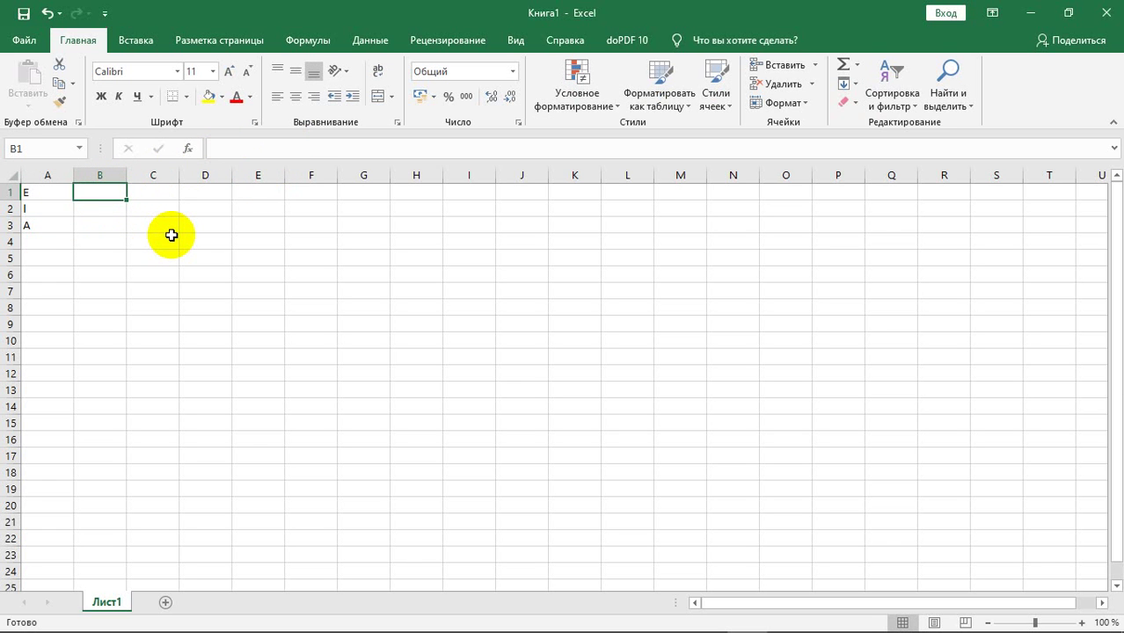
type("n/")
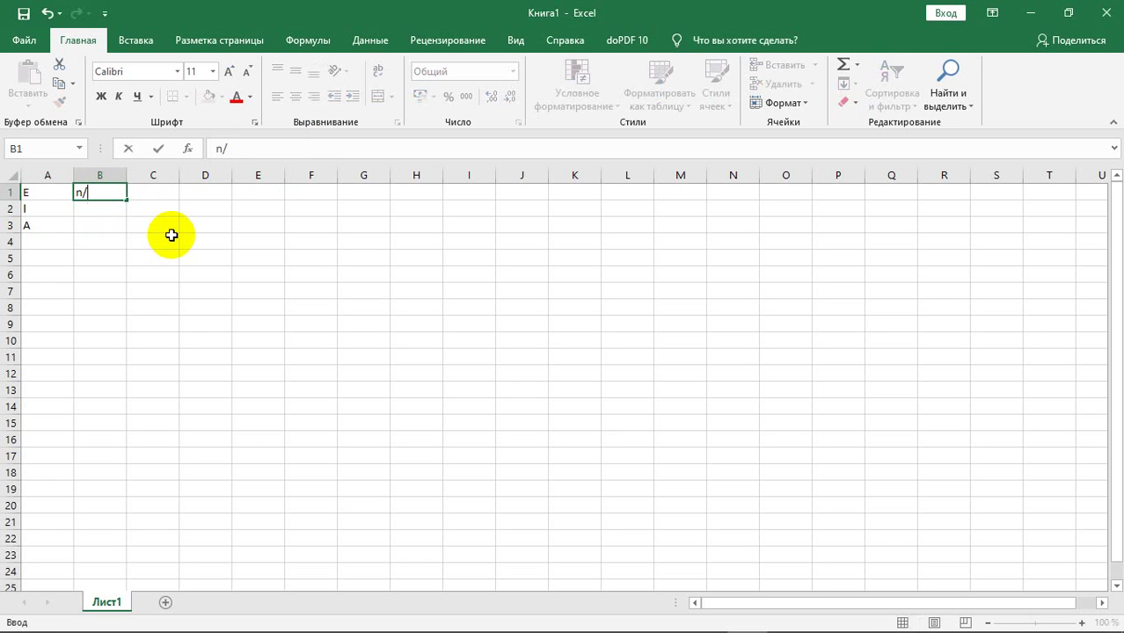
type("v")
key("BackSpace")
key("BackSpace")
key("BackSpace")
type("t/m2")
key("Return")
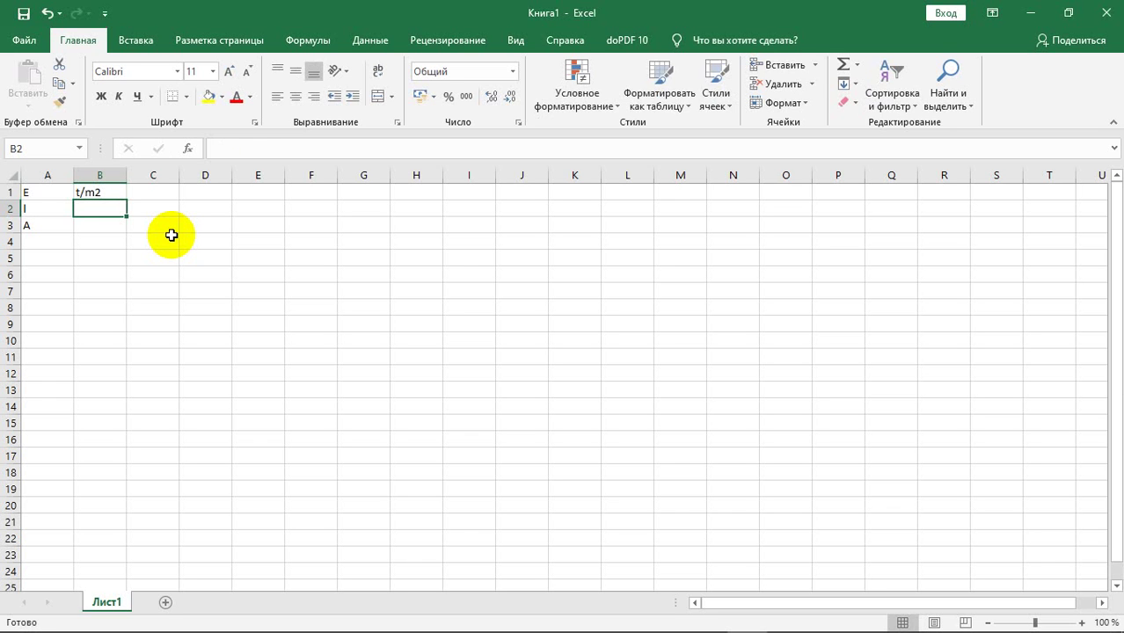
type("m")
key("Return")
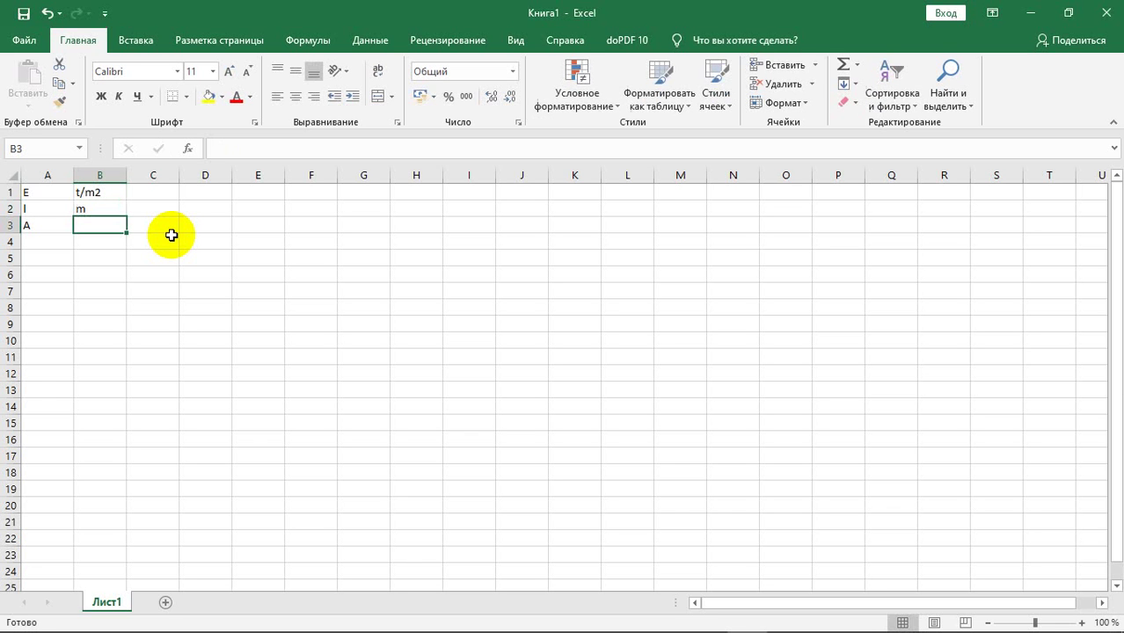
type("m")
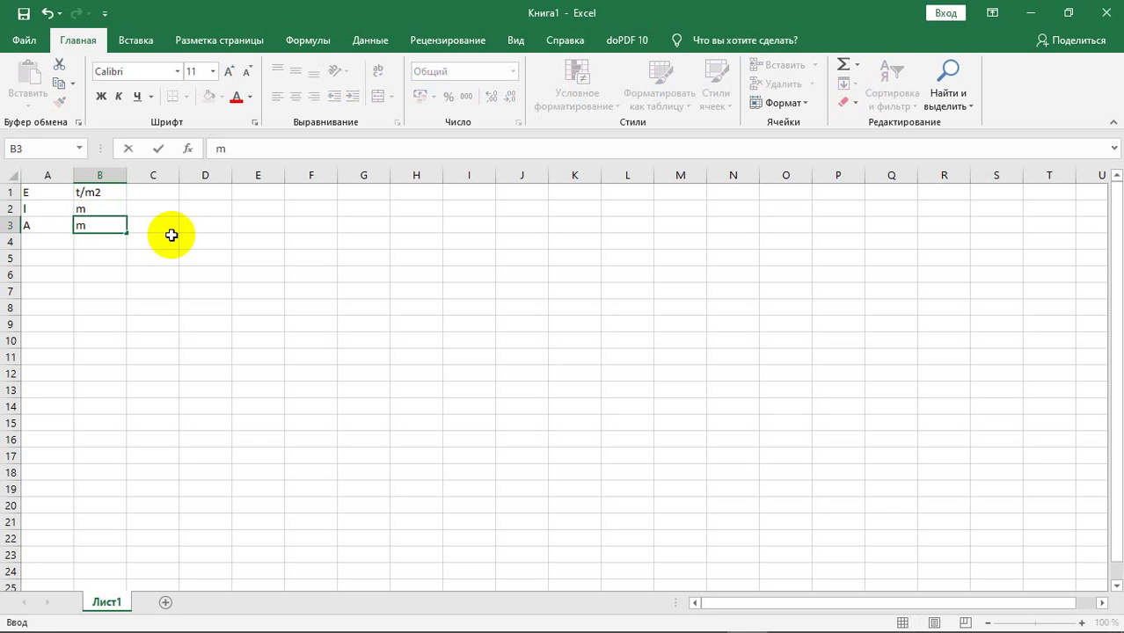
type("2")
key("Return")
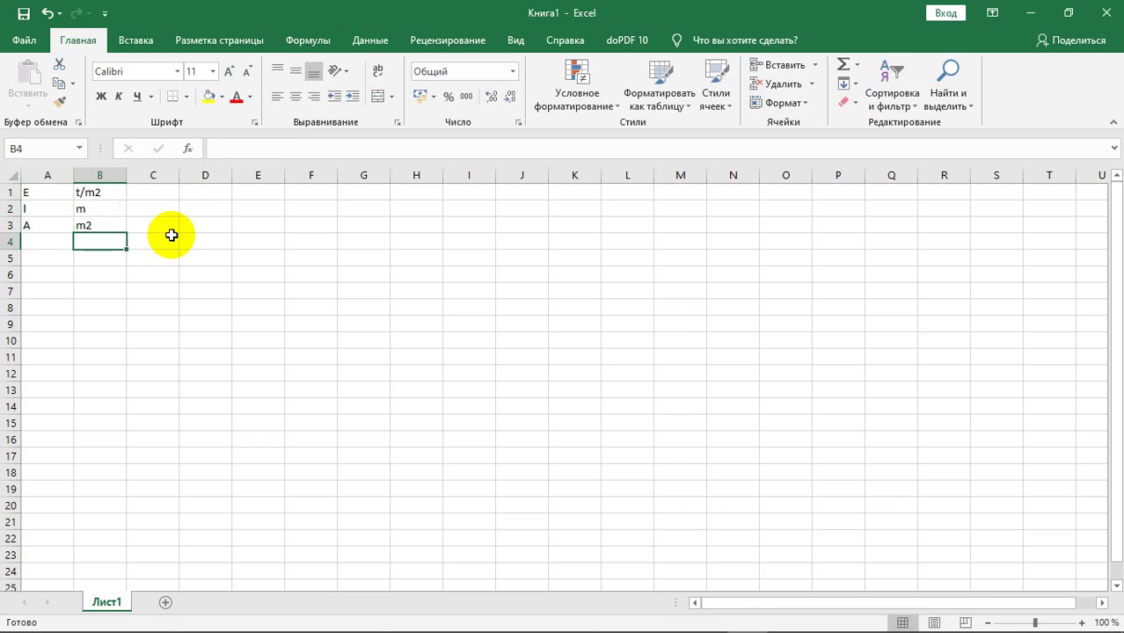
Step: Enter 3.06E+06 as the E value in C1 and 28 as the length in C2
left_click(167, 190)
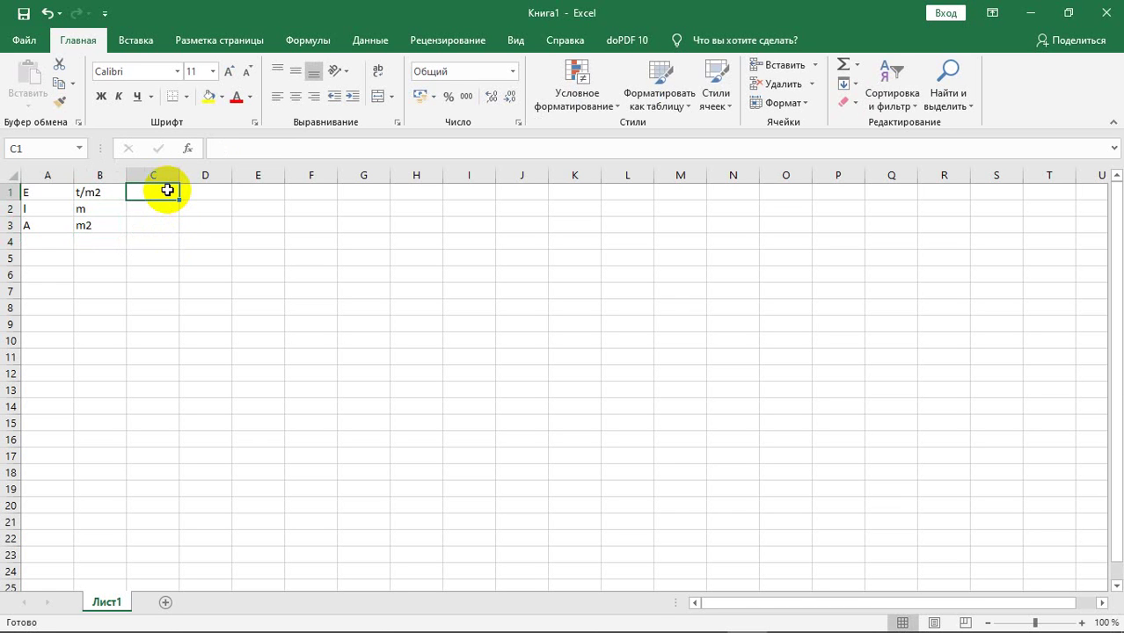
type("3.06")
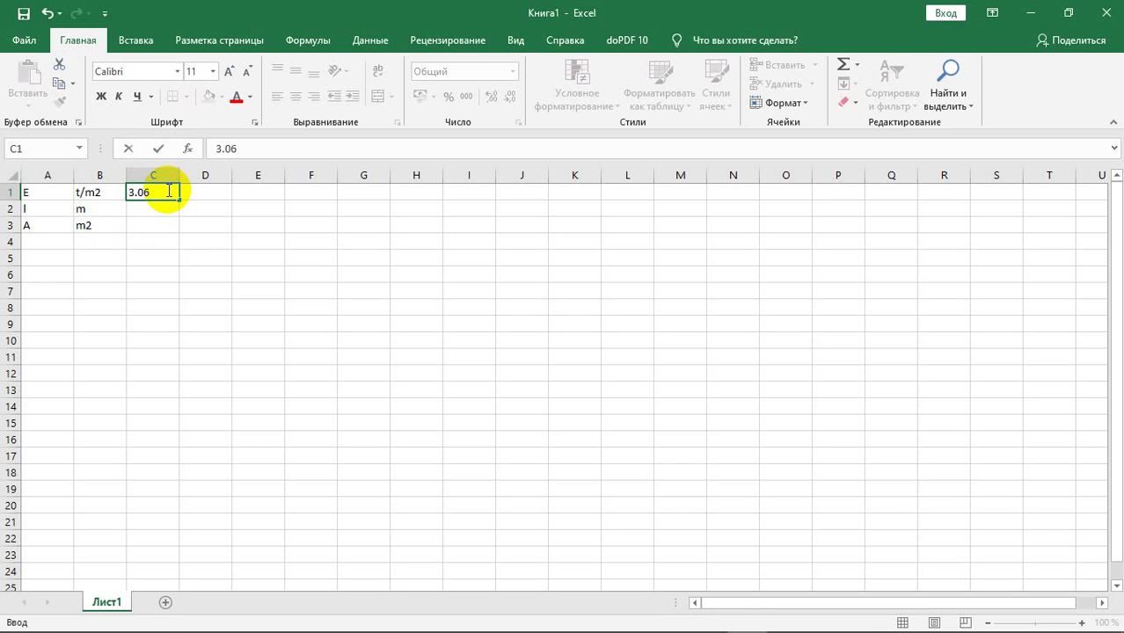
type("E+")
type("06")
key("Return")
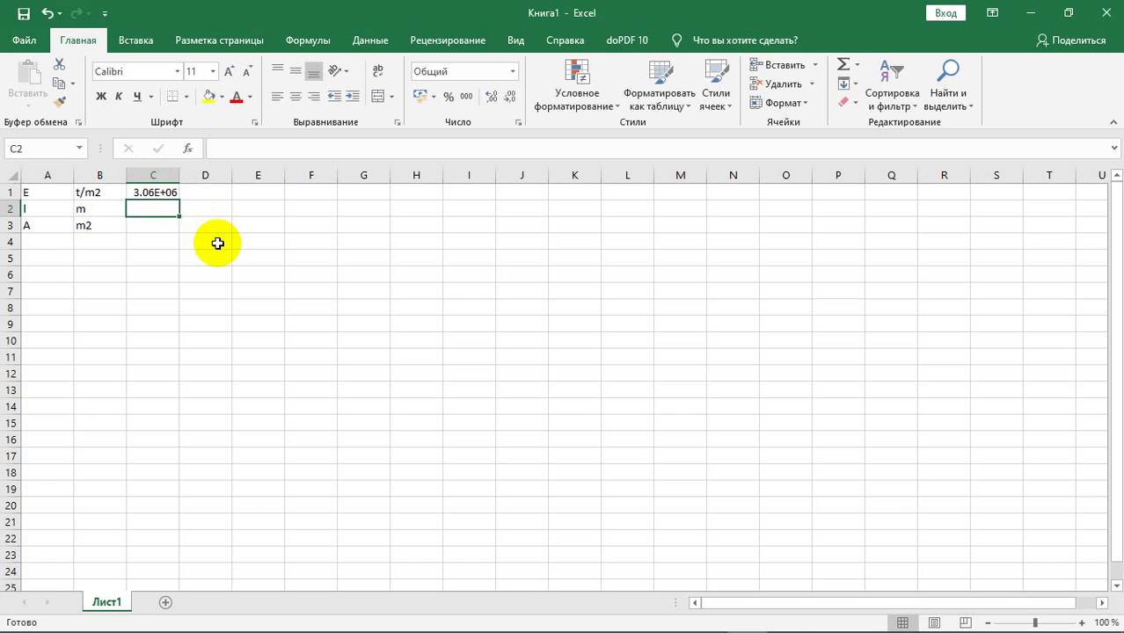
type("28")
key("Return")
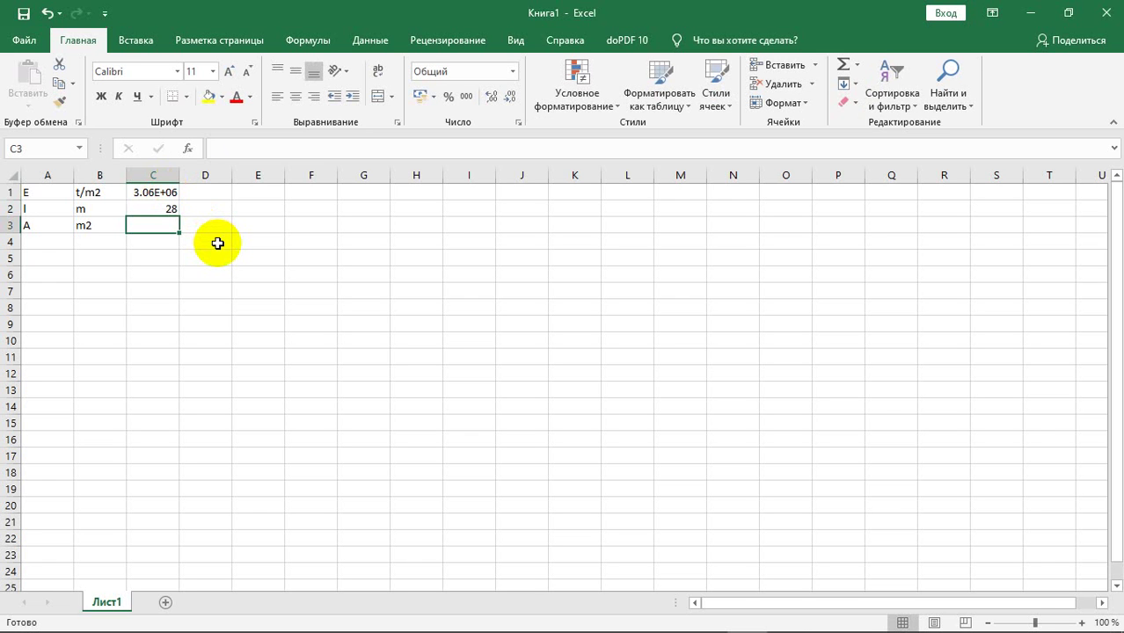
Step: Add a diameter row in row 4 with label d, unit m and value 1
key("Return")
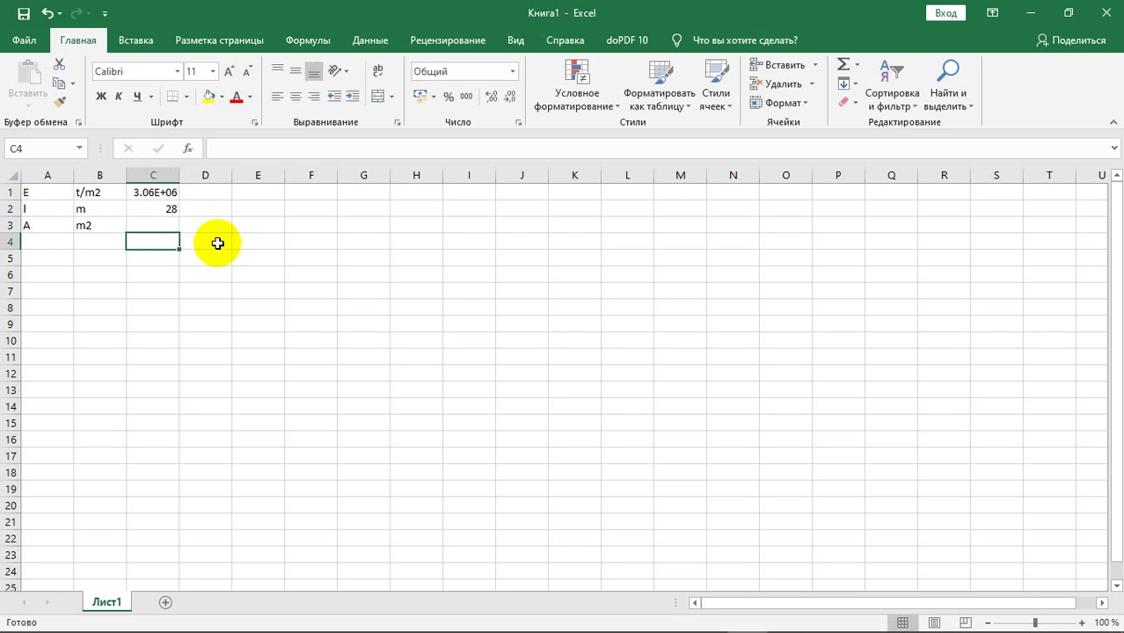
key("Left")
key("Left")
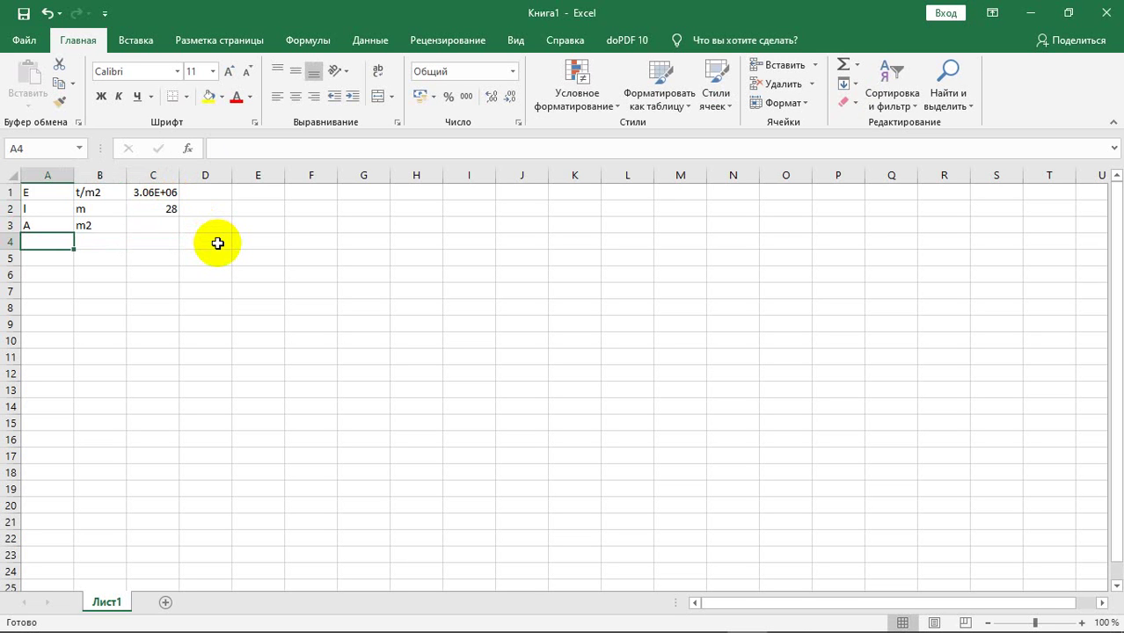
type("d")
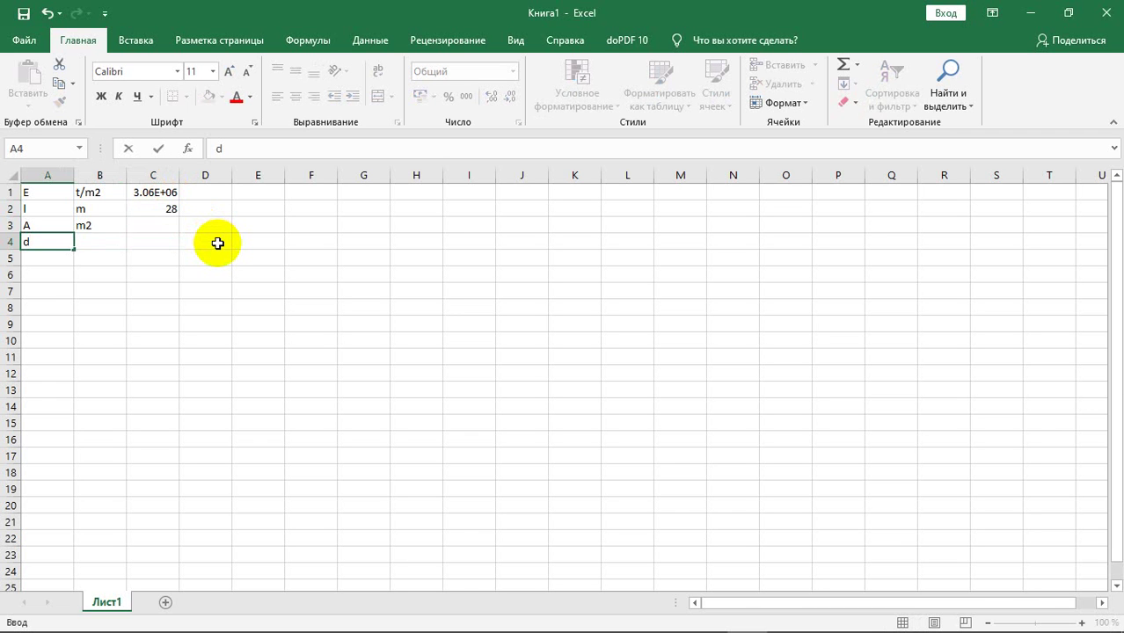
key("Return")
key("Up")
key("Right")
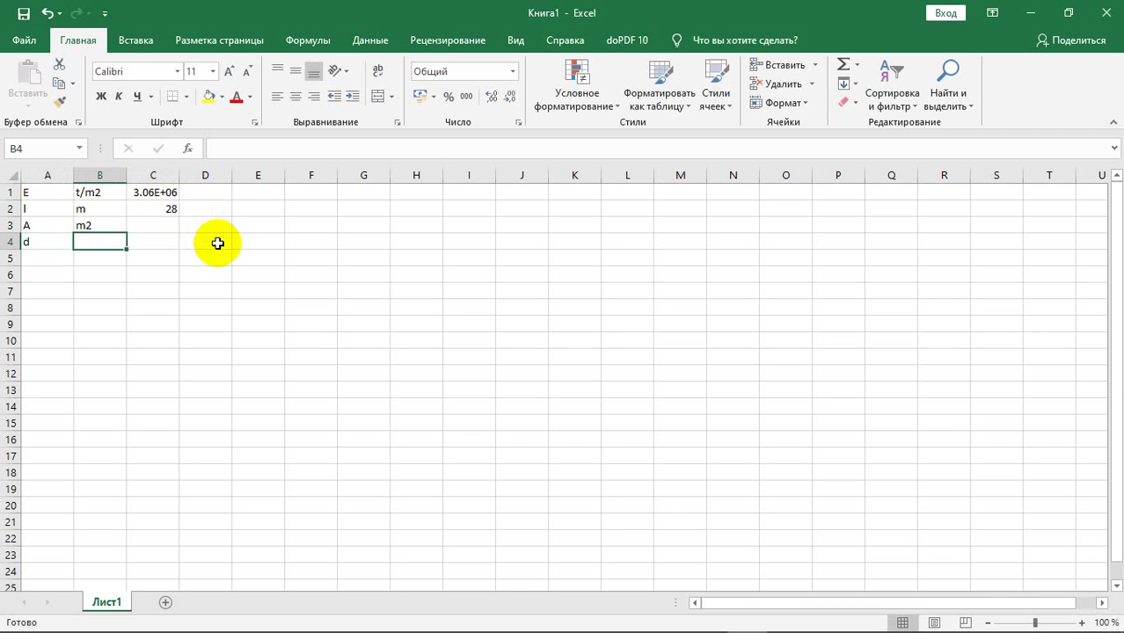
type("m")
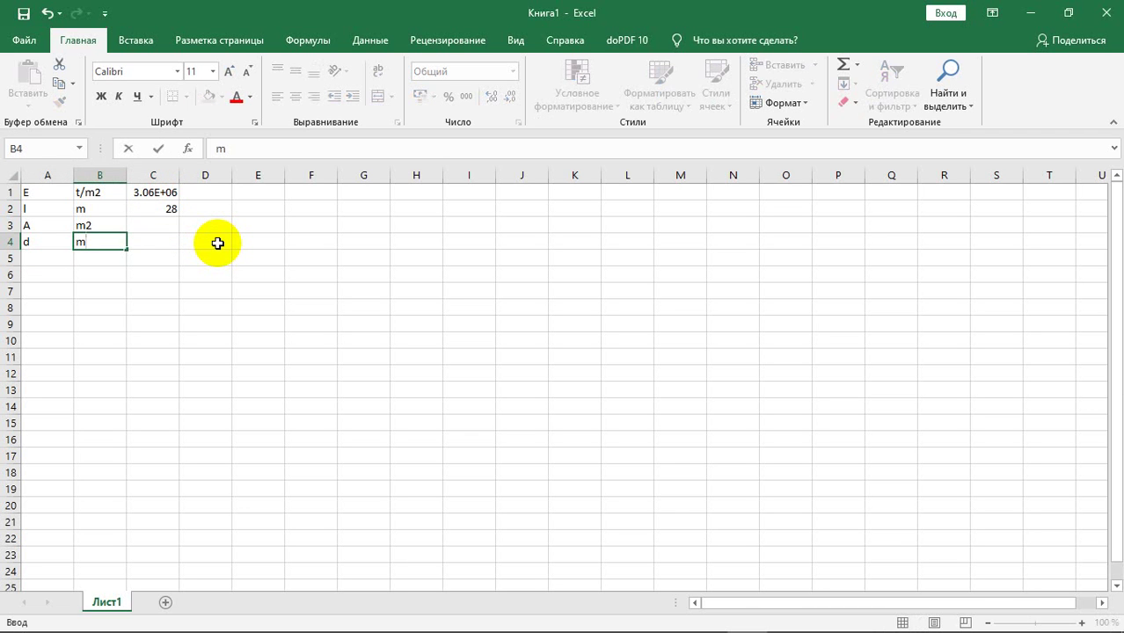
key("Return")
key("Up")
key("Right")
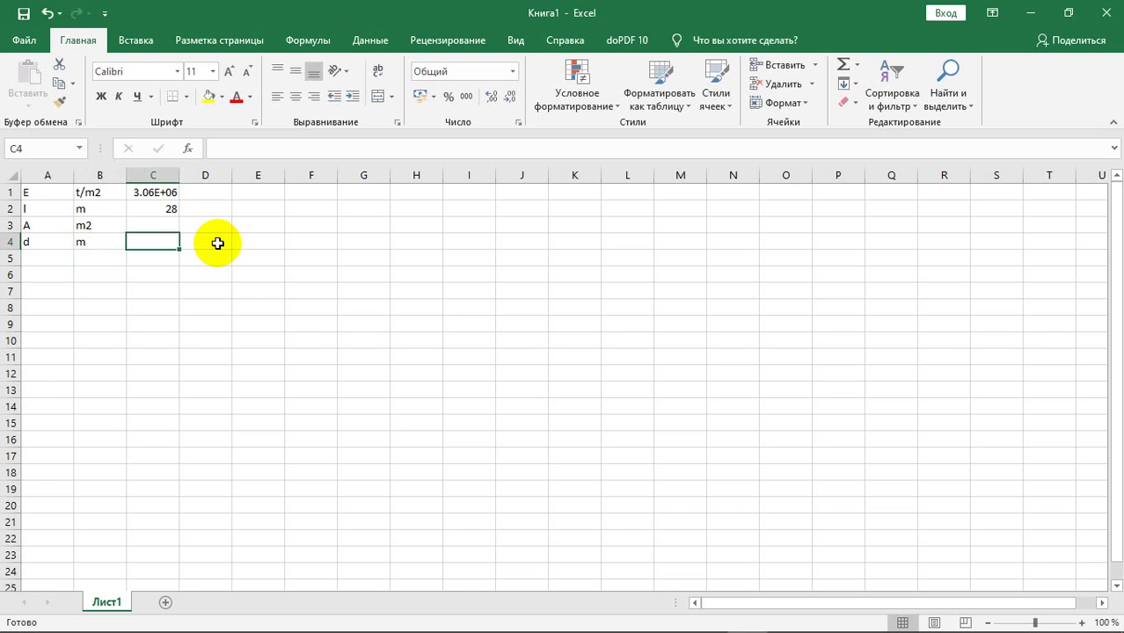
type("1")
key("Return")
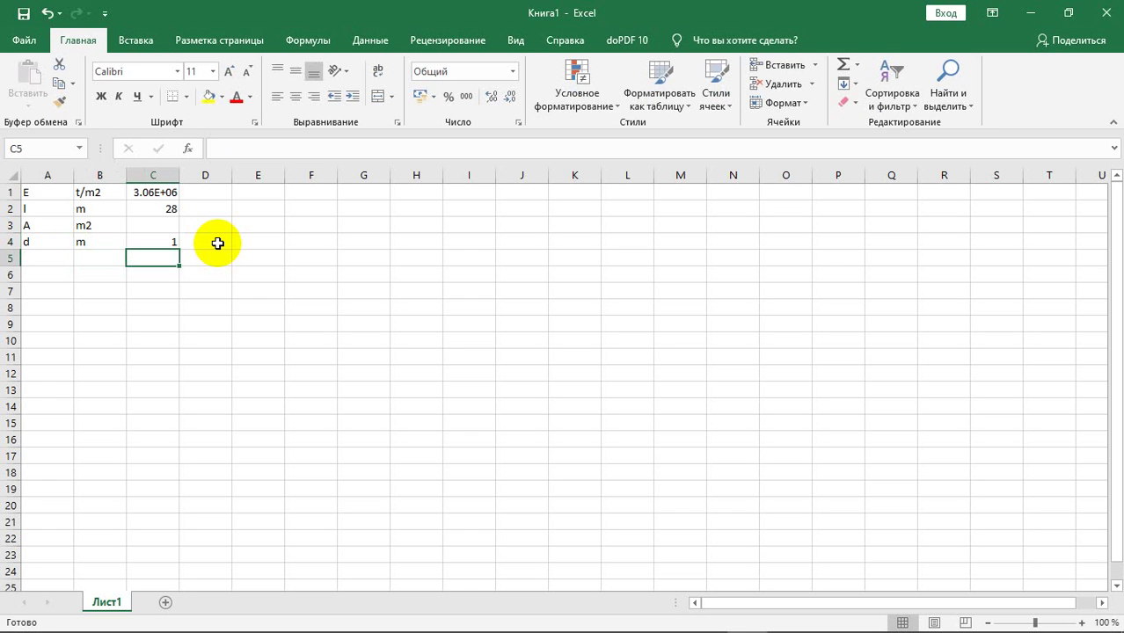
Step: Enter =Пи in C3 as the start of the area formula
key("Up")
key("Up")
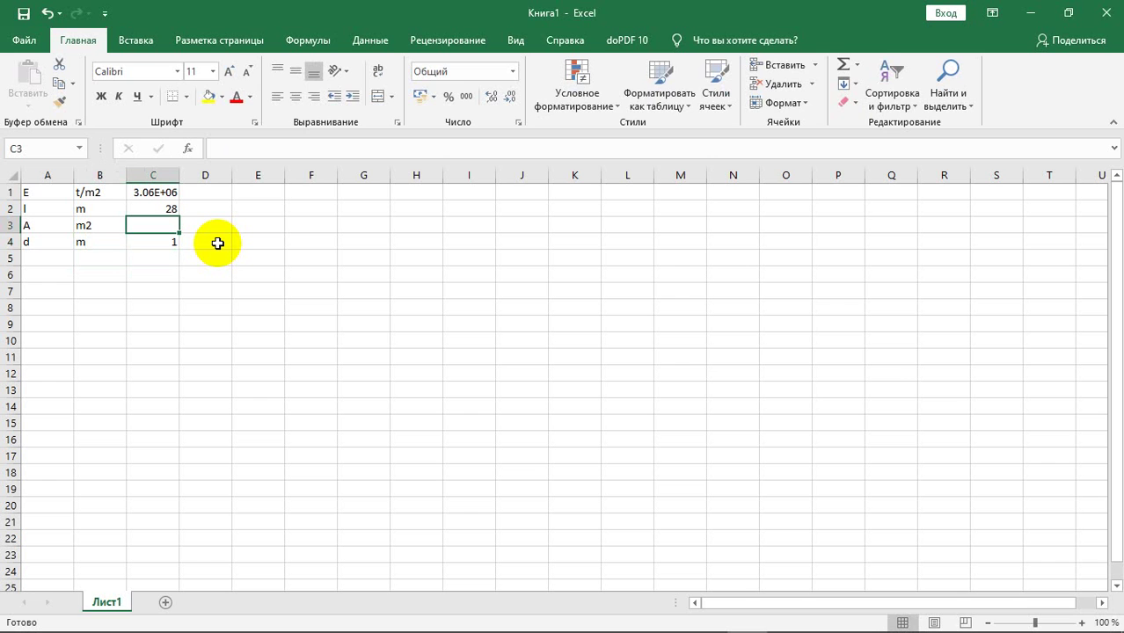
type("=")
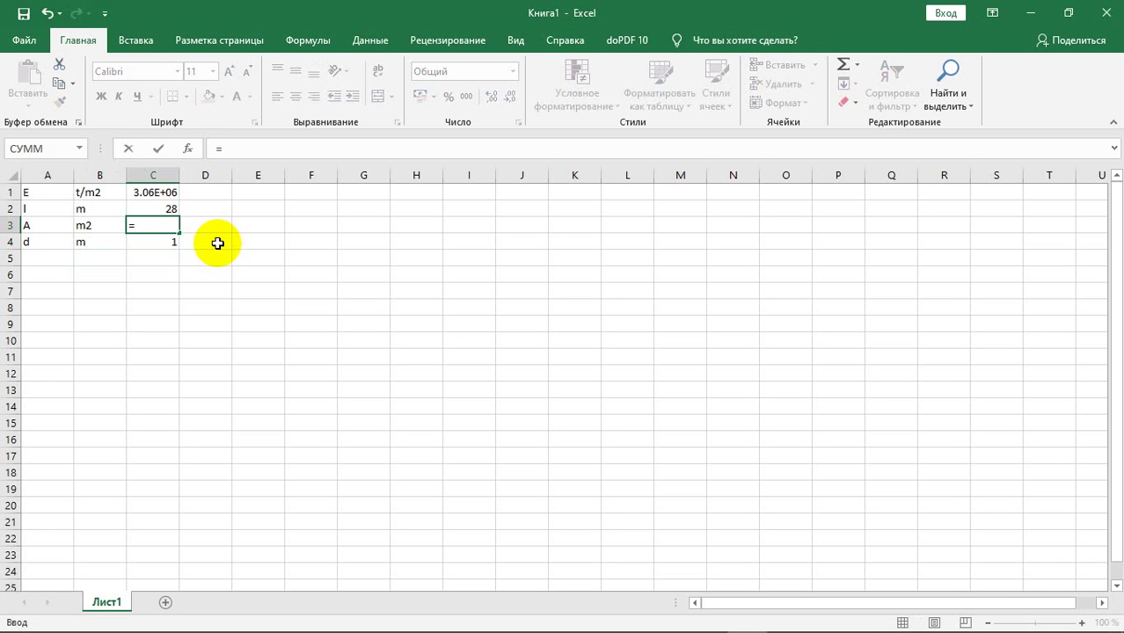
key("alt")
key("g")
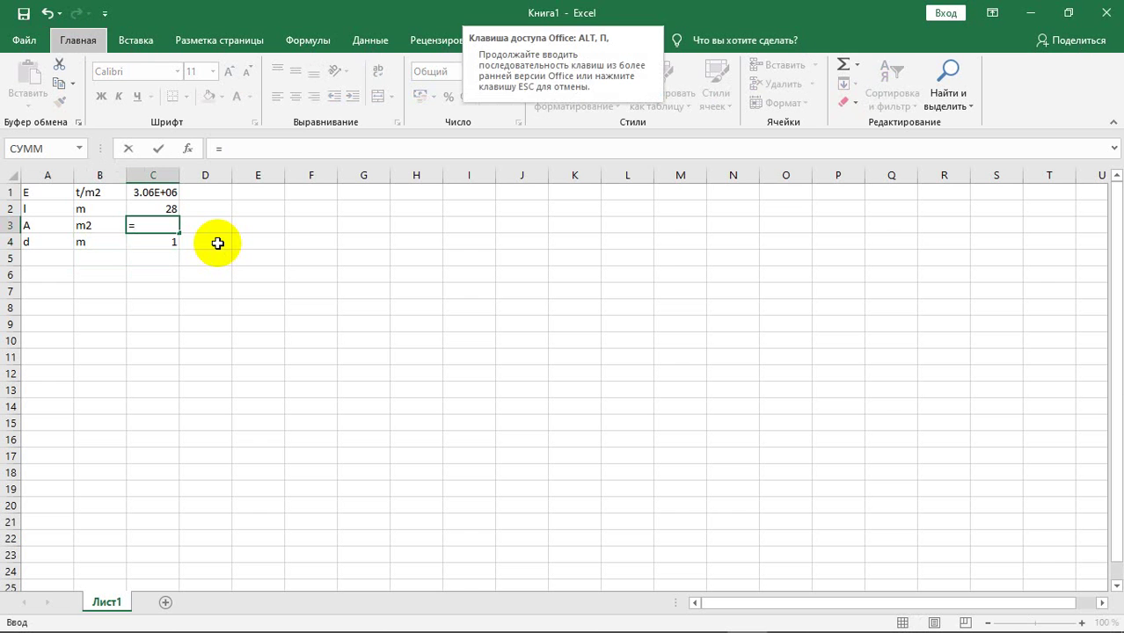
left_click(160, 227)
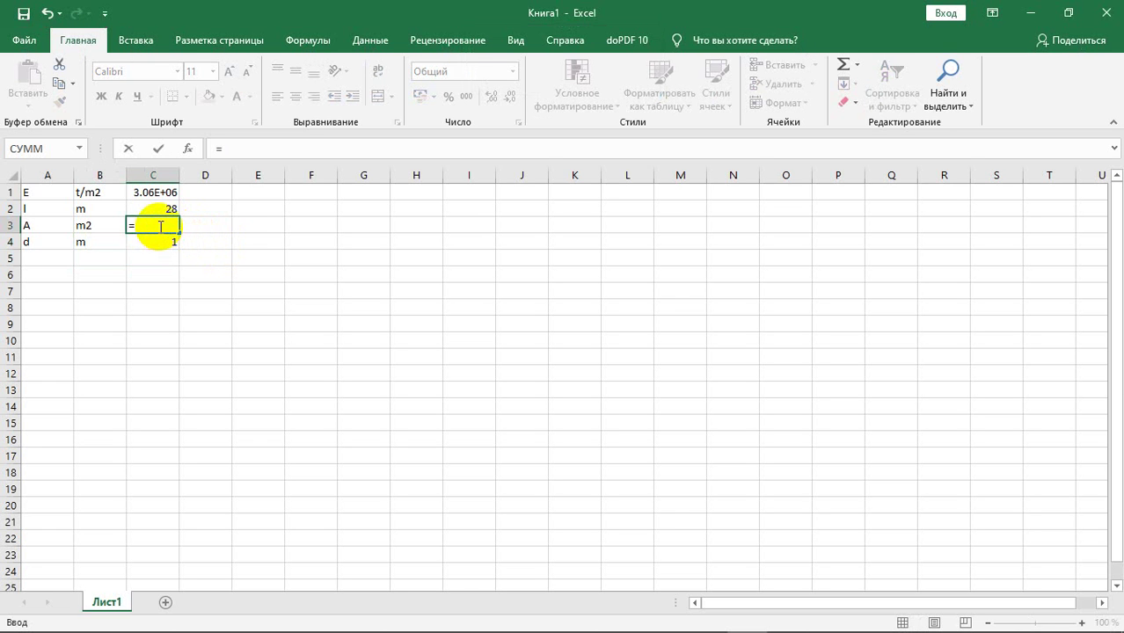
type("П")
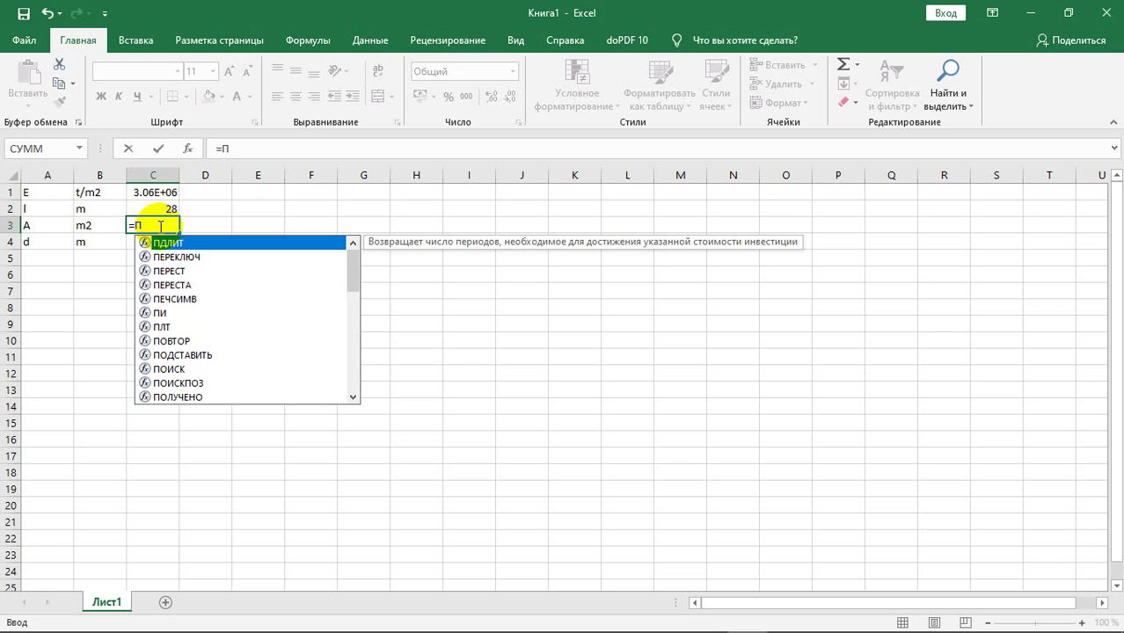
type("и")
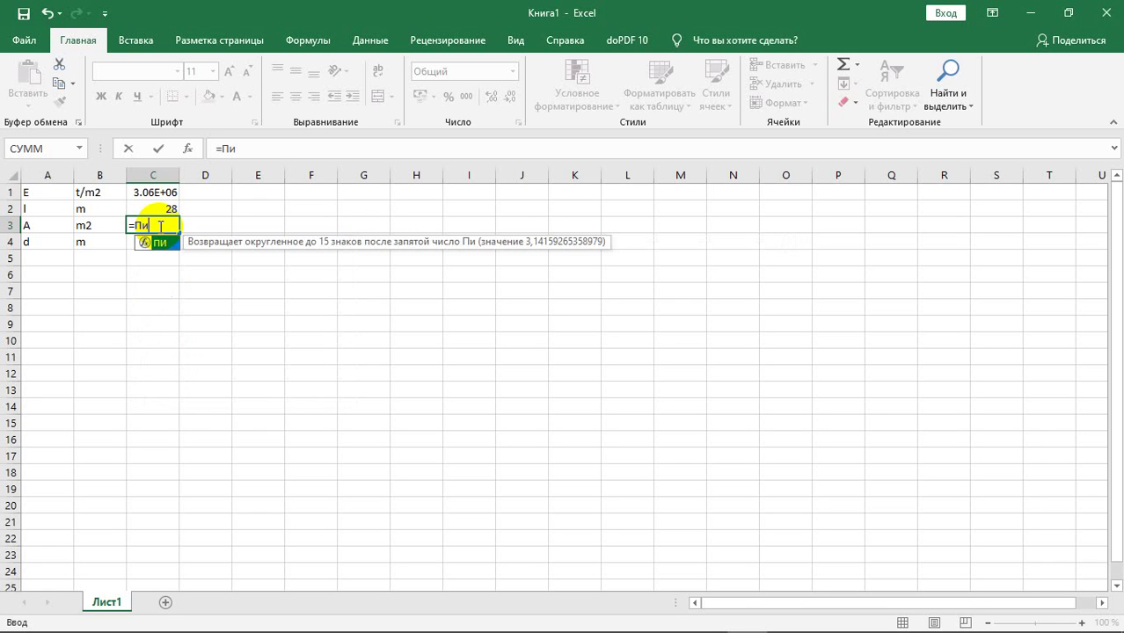
key("Return")
Step: Extend the area formula in C3 to =Пи*C4*C4/4, using the diameter cell twice
left_click(156, 226)
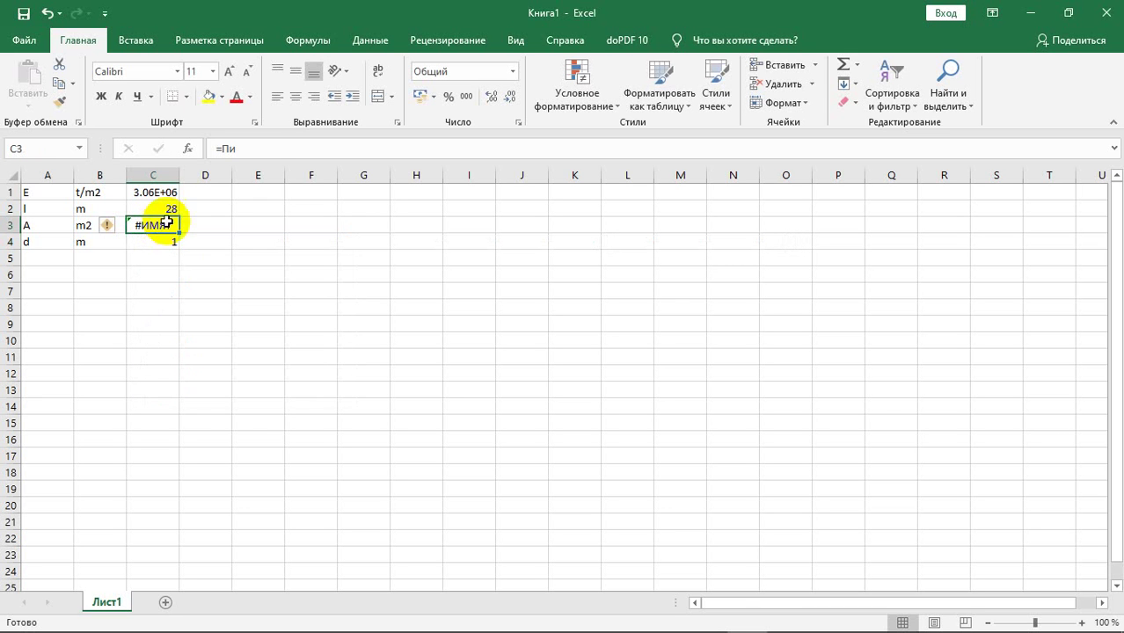
left_click(260, 150)
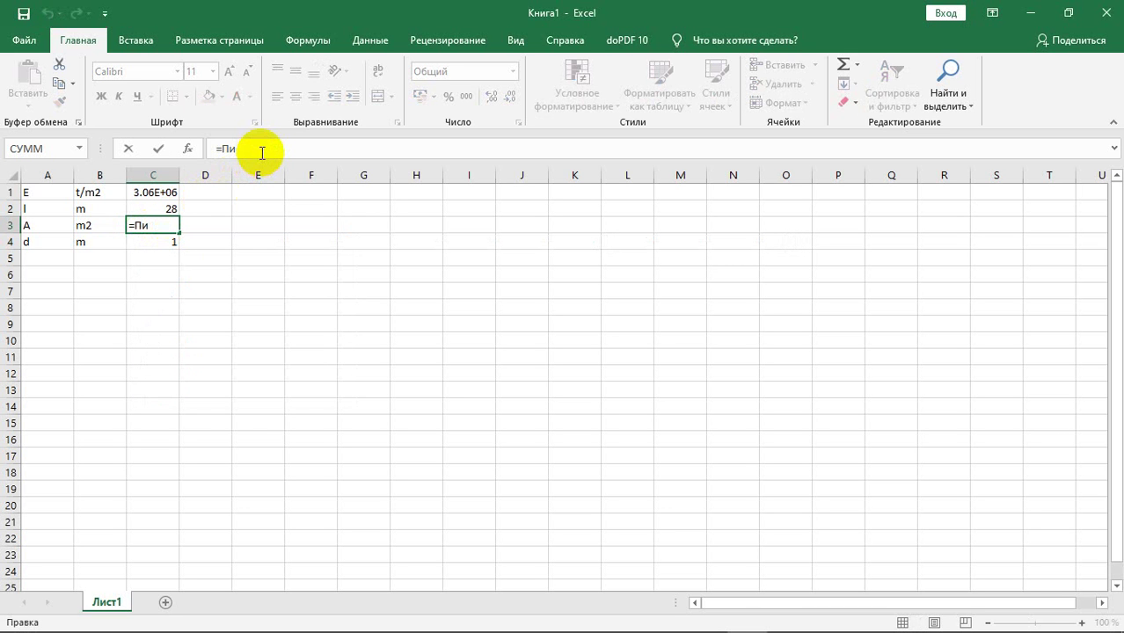
type("*")
left_click(156, 244)
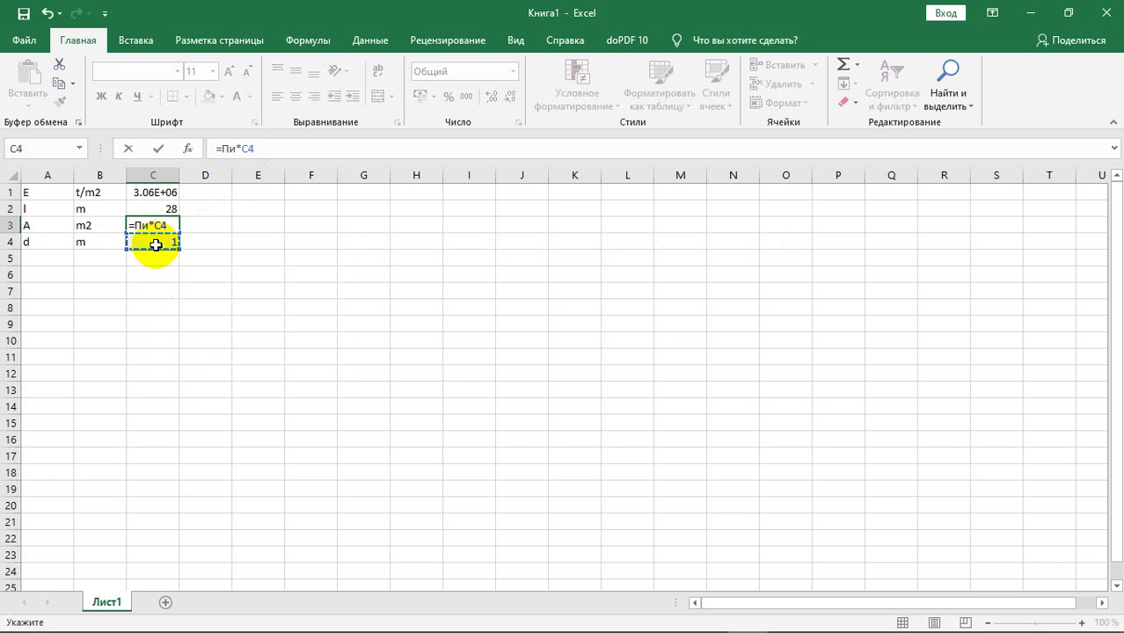
type("*")
left_click(155, 245)
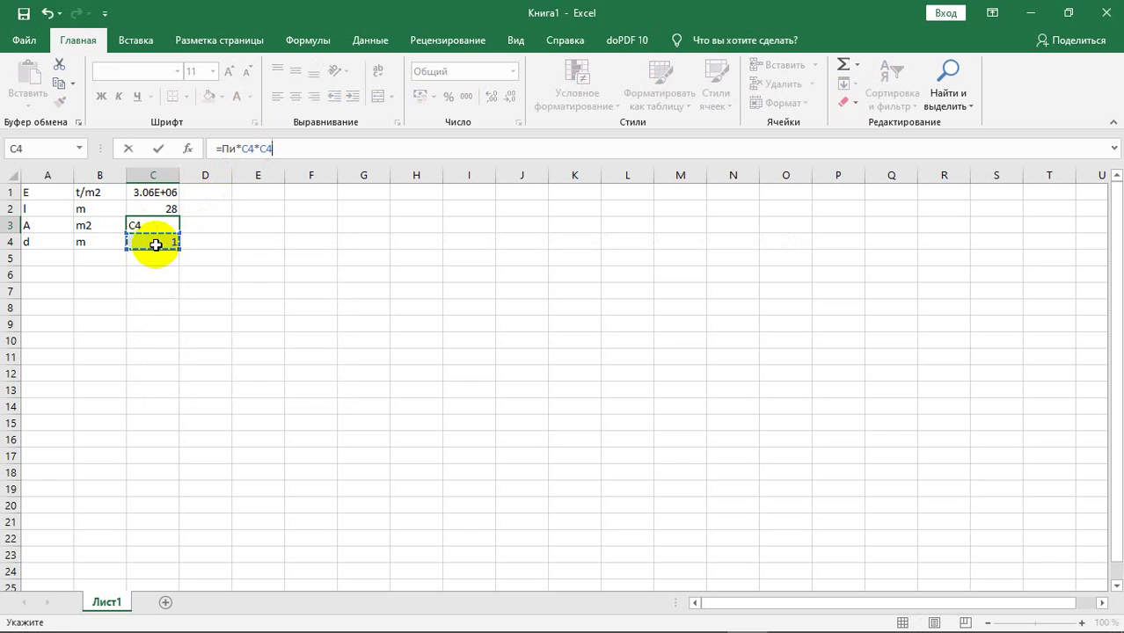
type("/4")
key("Return")
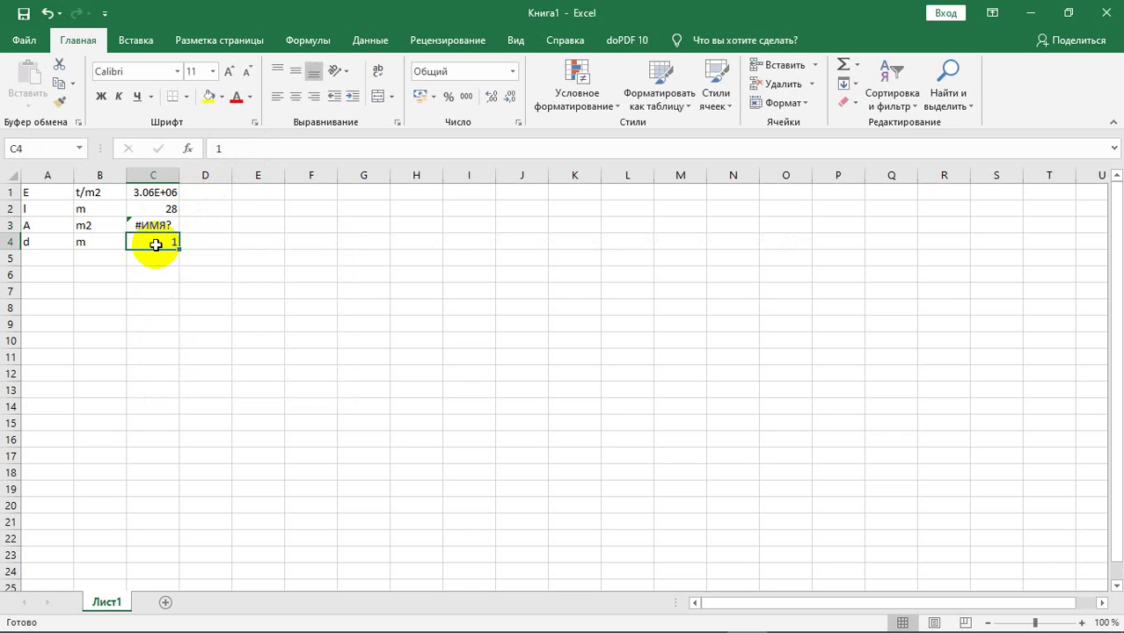
Step: Correct the pi function in C3 so the area formula reads =ПИ()*C4*C4/4
left_click(161, 226)
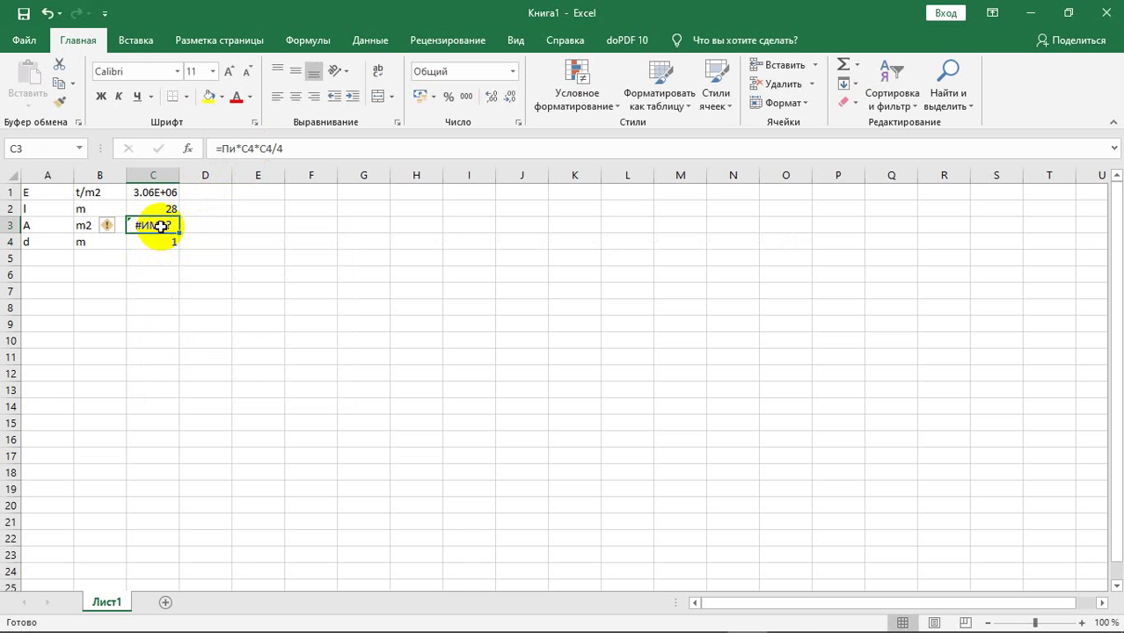
left_click(237, 149)
key("BackSpace")
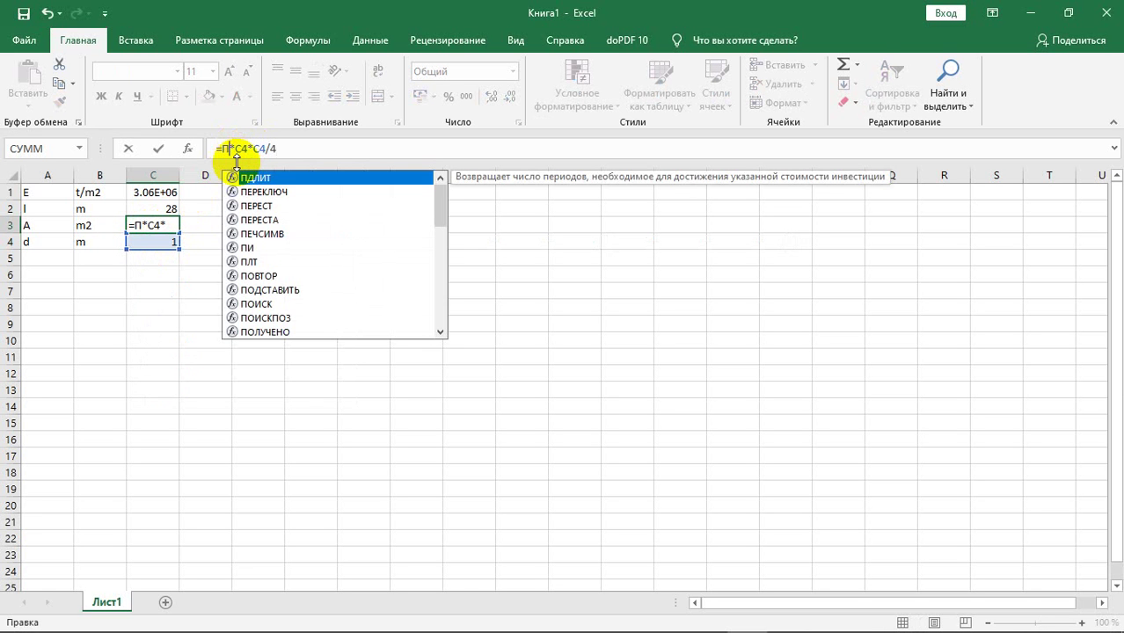
type("И()")
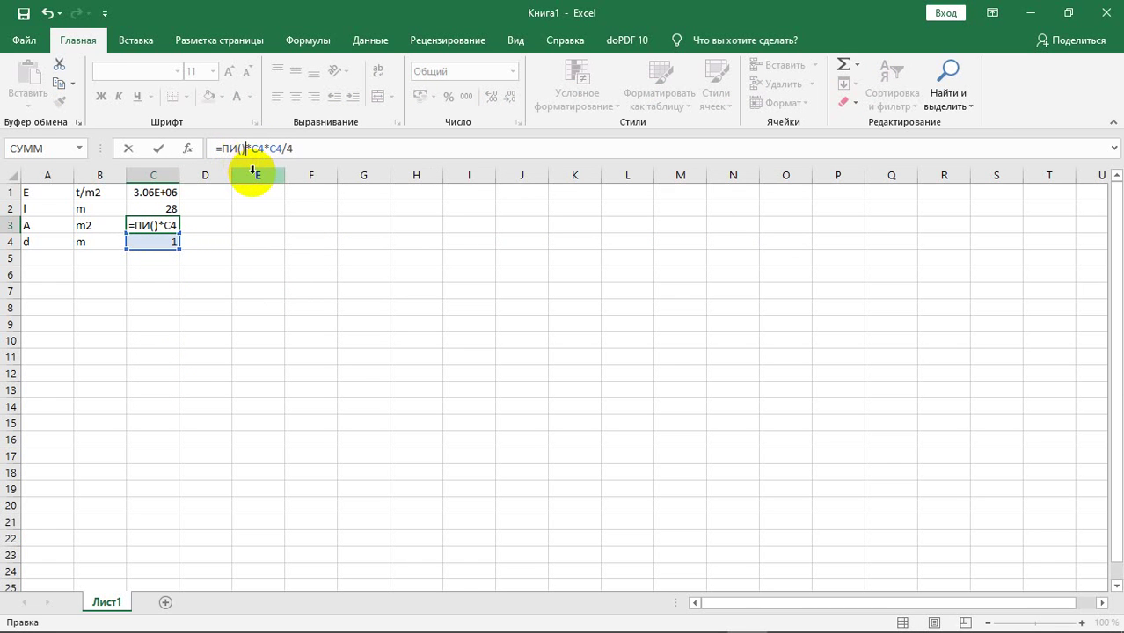
key("Return")
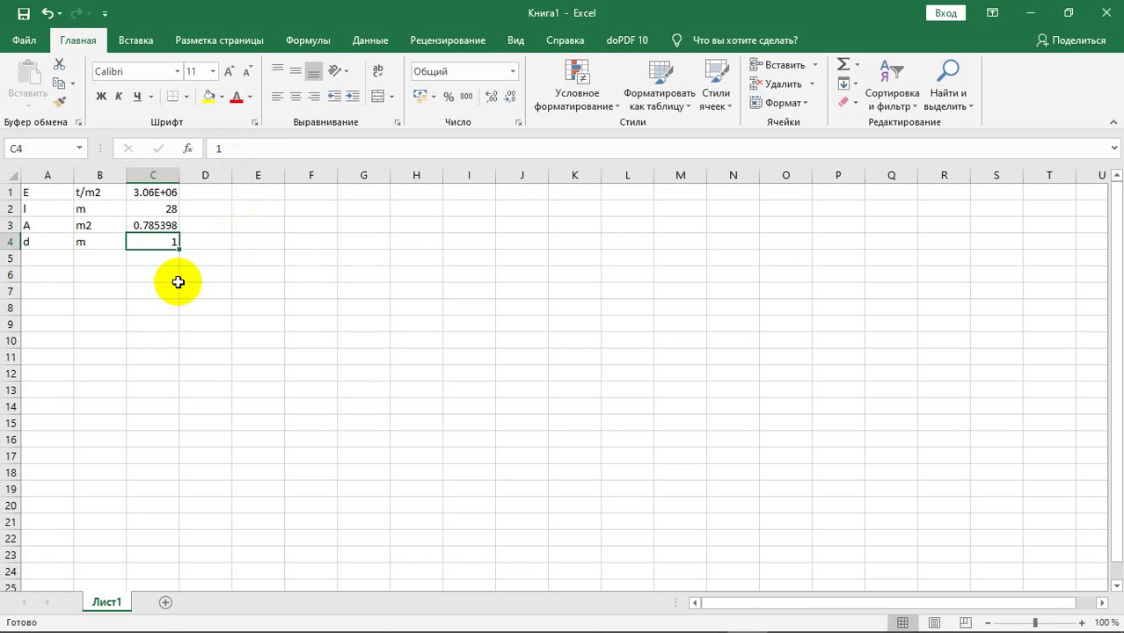
Step: Copy the =ПИ() part of the C3 formula into G5 and widen column G to show more decimals
left_click(169, 224)
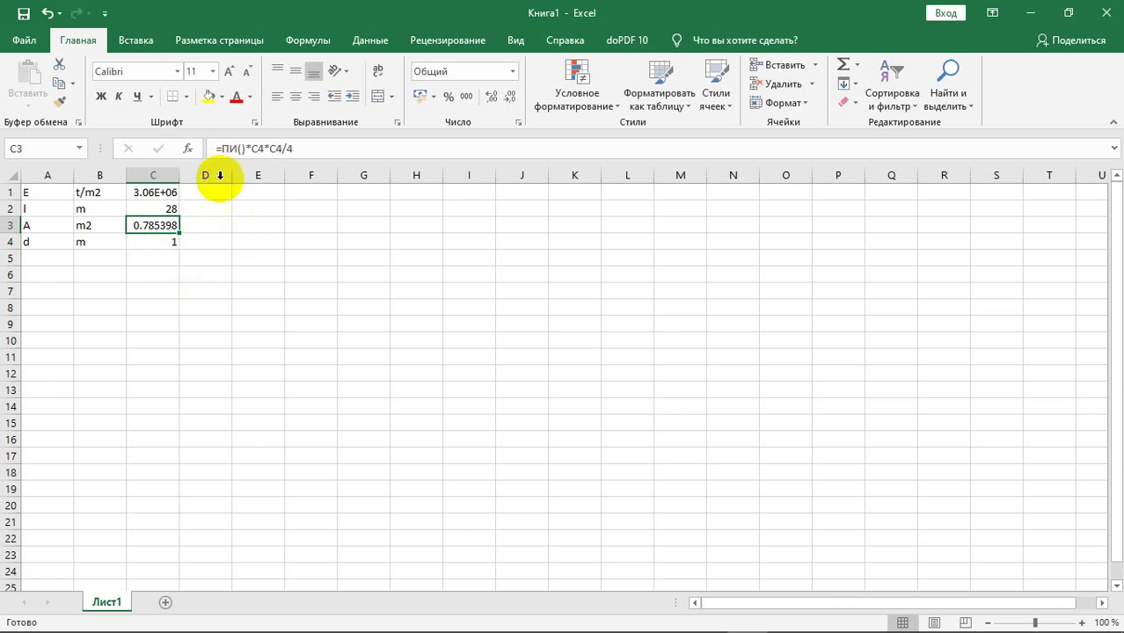
double_click(243, 150)
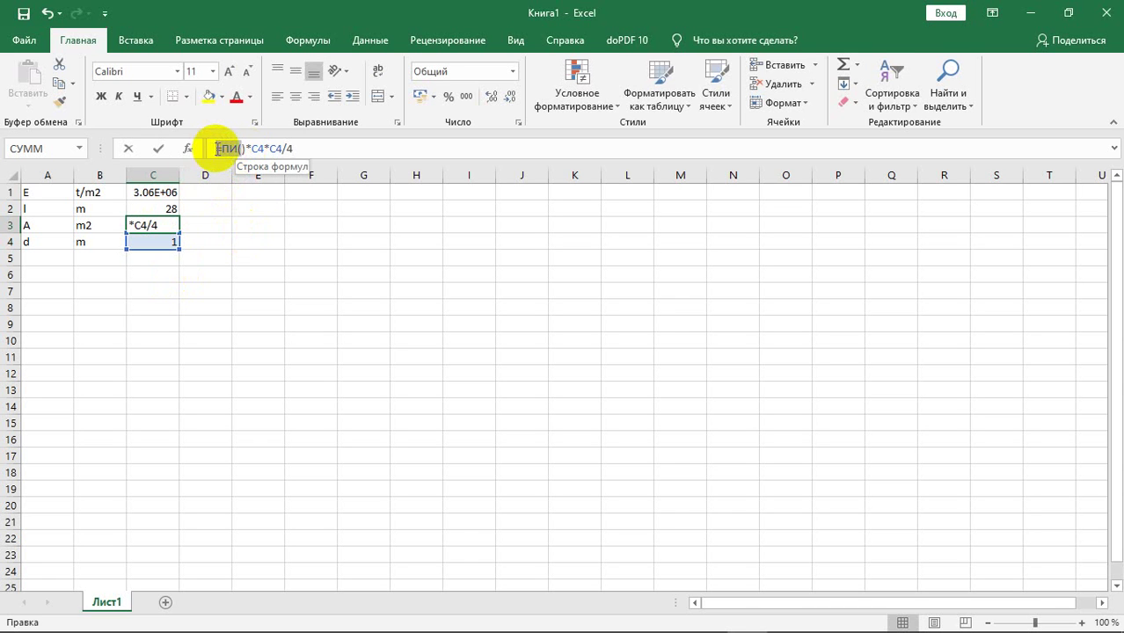
left_click(249, 150, "shift")
key("ctrl+c")
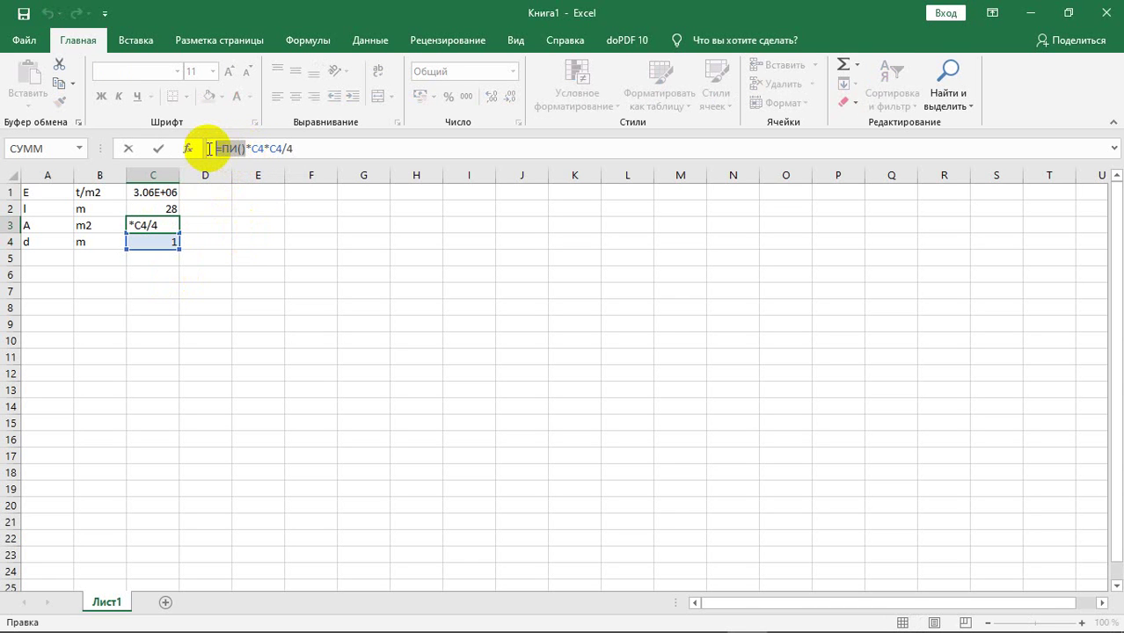
right_click(225, 149)
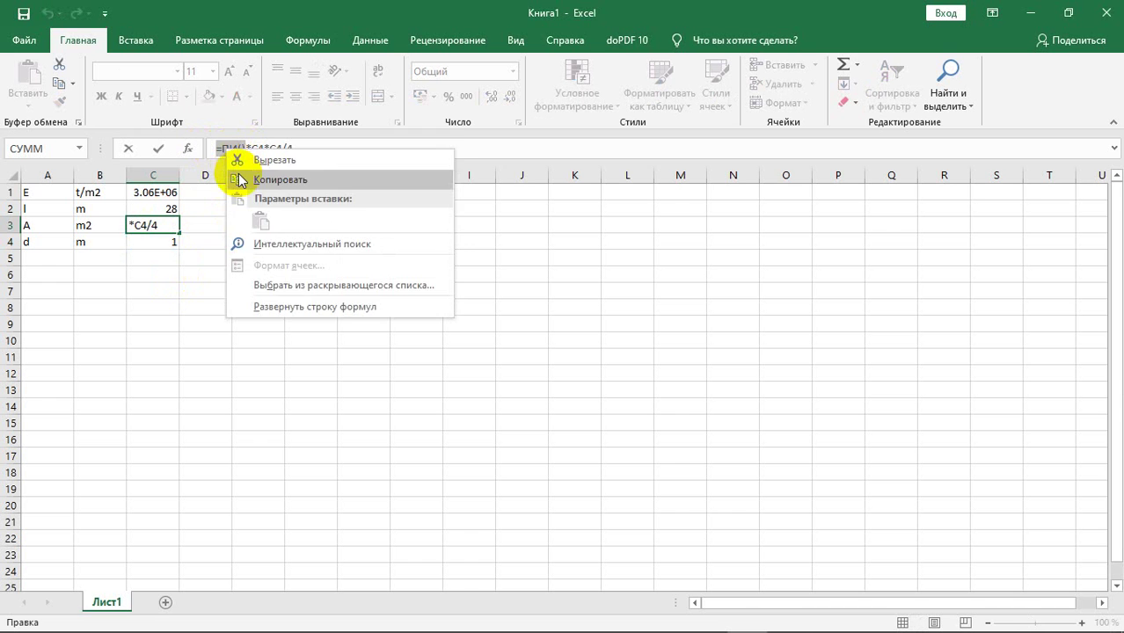
left_click(235, 178)
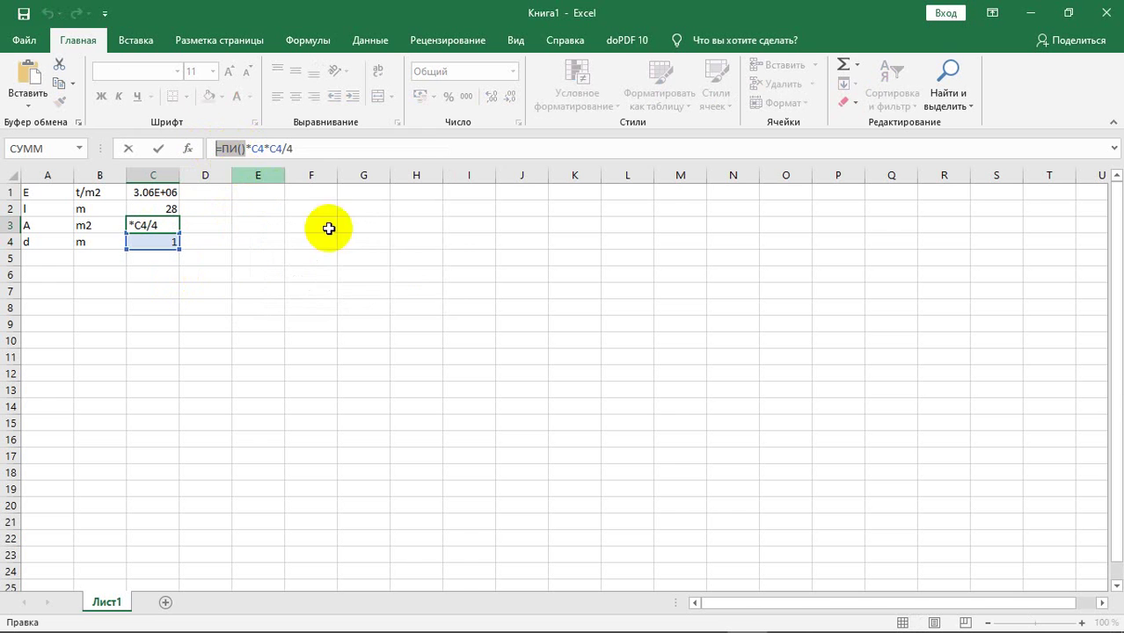
key("ctrl+Return")
left_click(372, 262)
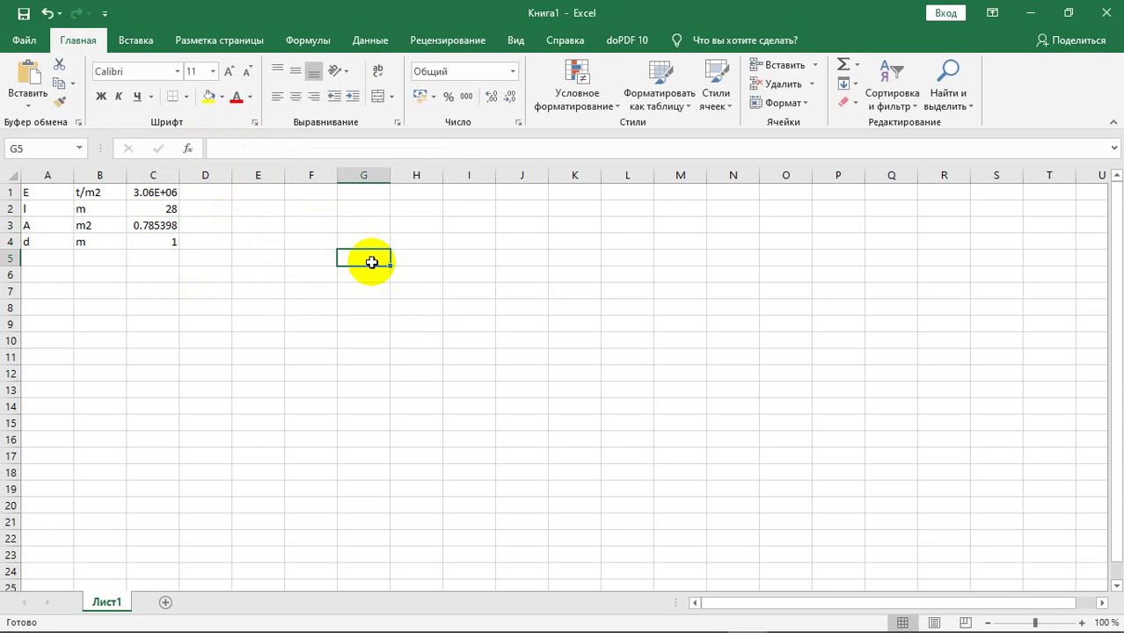
key("ctrl+v")
key("Return")
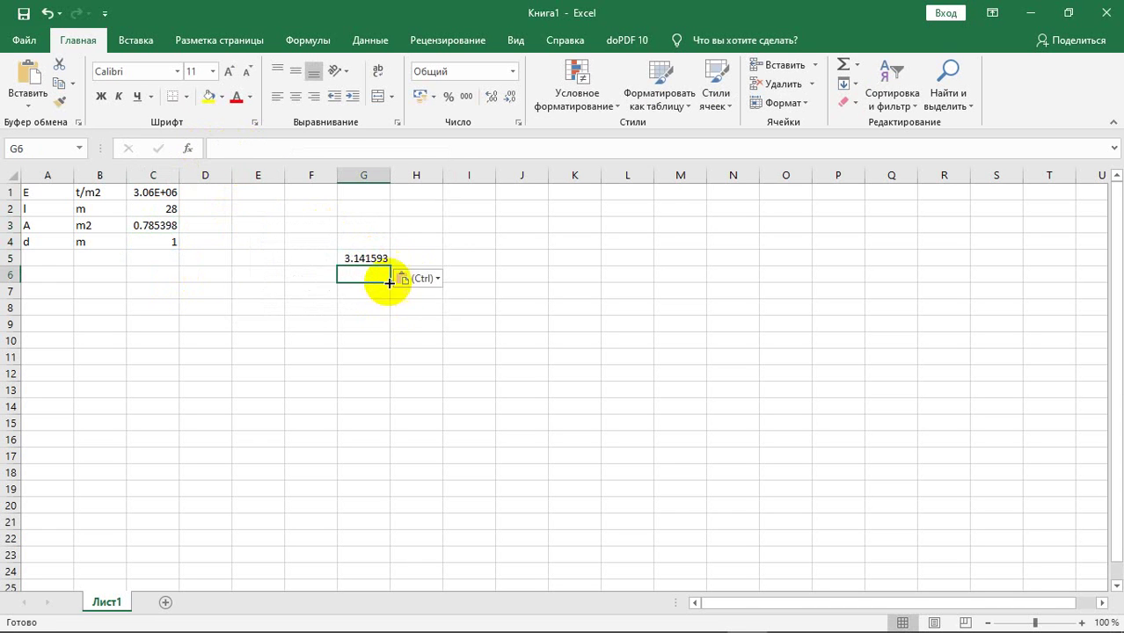
left_click_drag(392, 175, 439, 183)
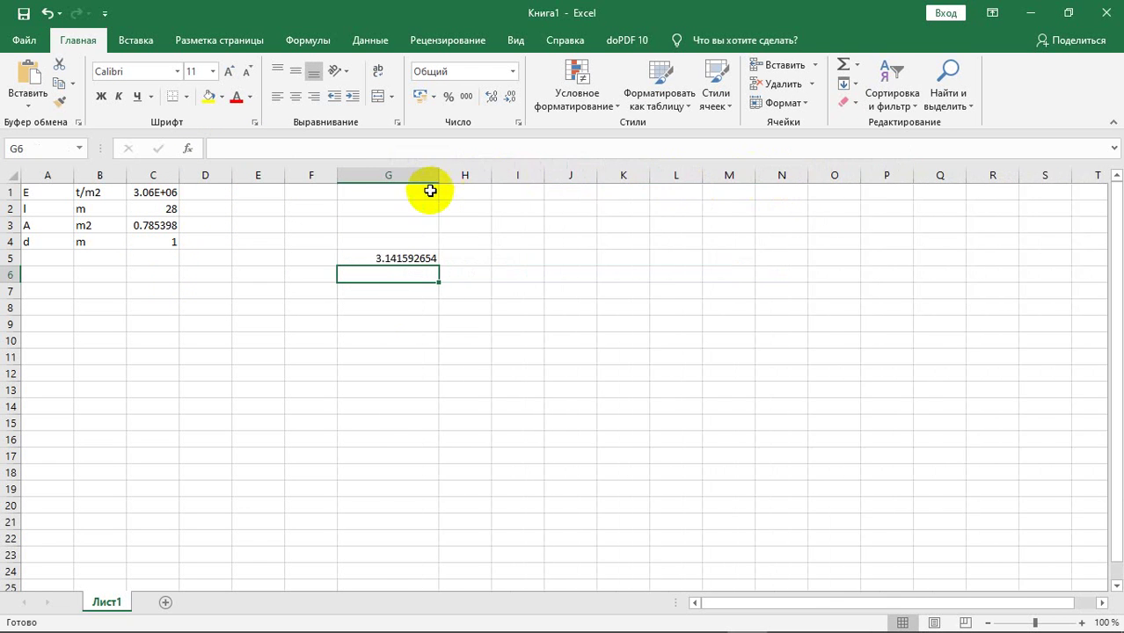
Step: Add a stiffness row in row 6 with label R in A6 and unit t/m in B6
left_click(53, 274)
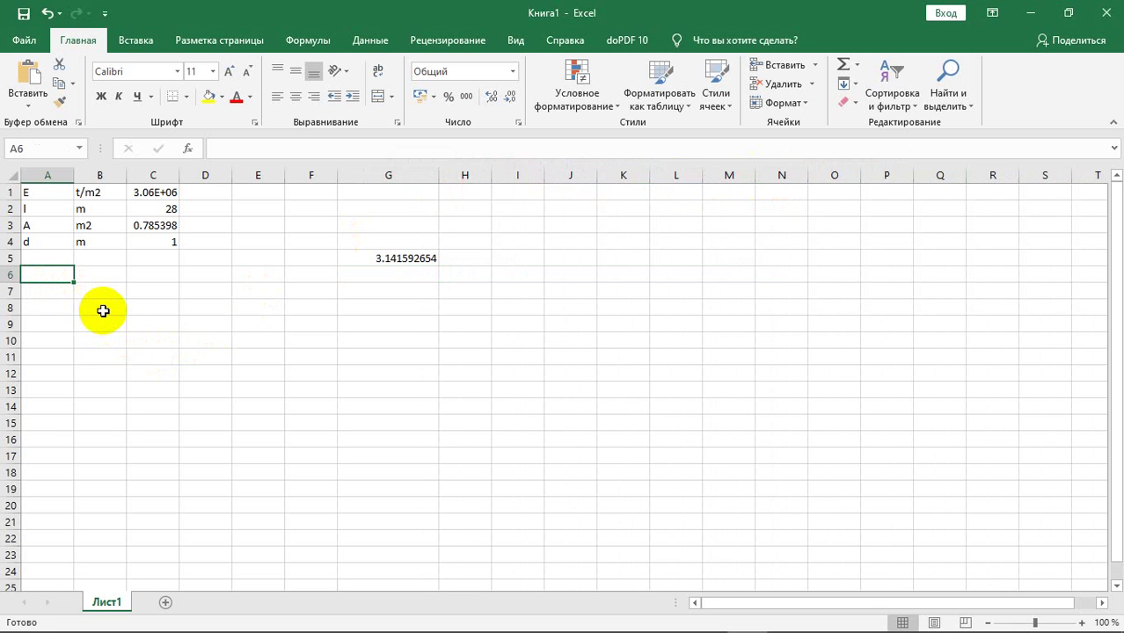
type("K")
key("BackSpace")
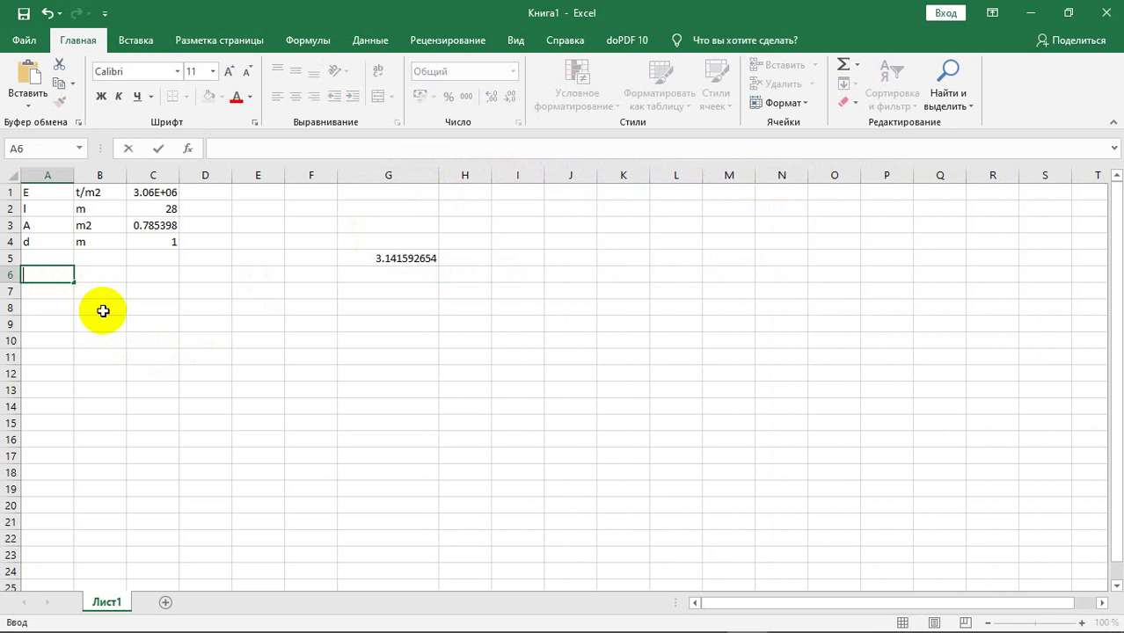
type("К")
key("BackSpace")
type("R")
left_click(114, 275)
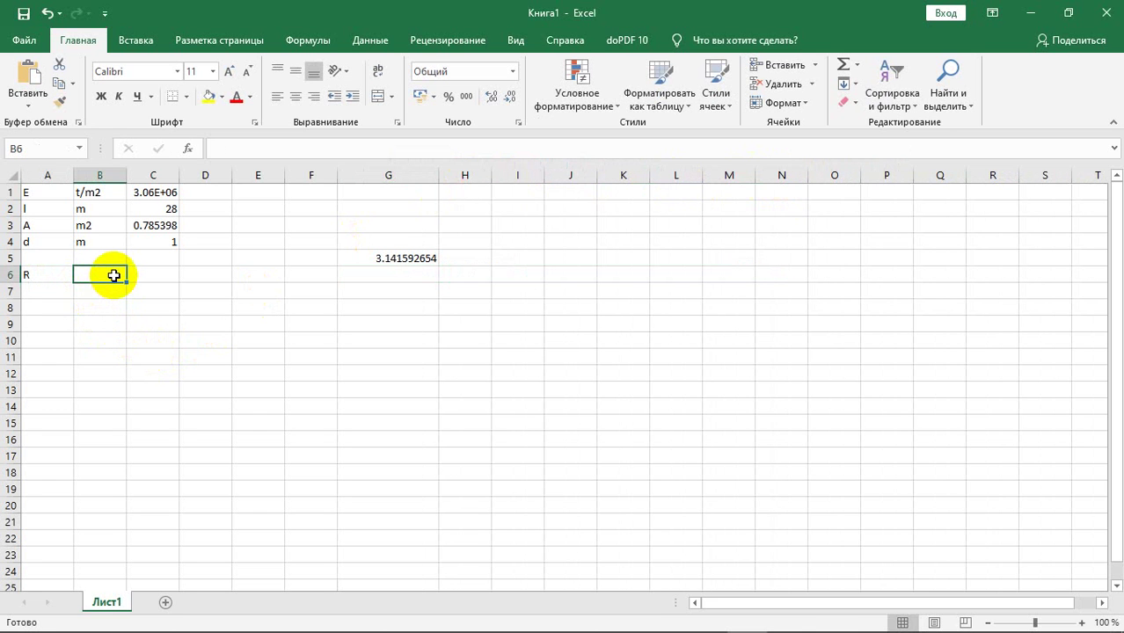
type("t")
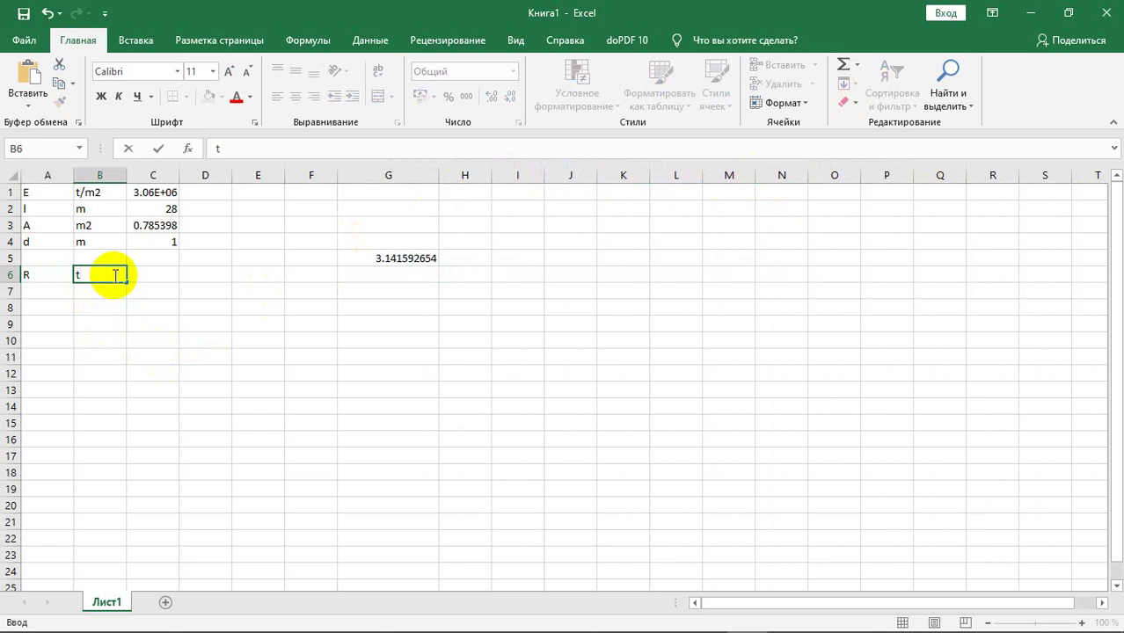
type("/m")
key("Return")
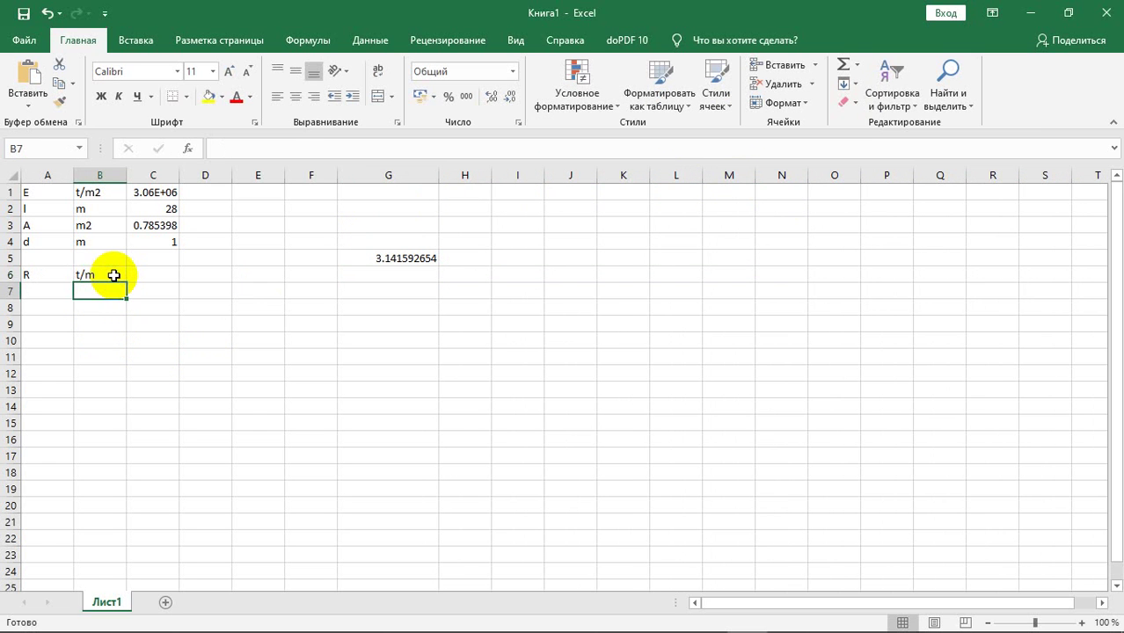
Step: Calculate the stiffness R in C6 with the formula =C3*C1/C2
key("Up")
key("Up")
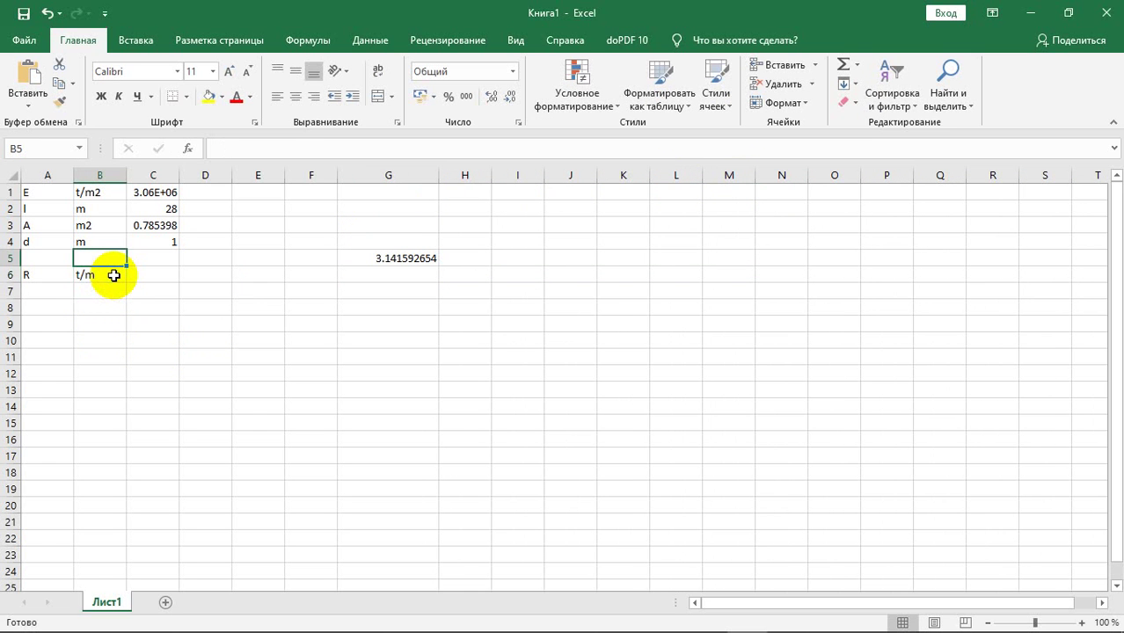
key("Right")
key("Down")
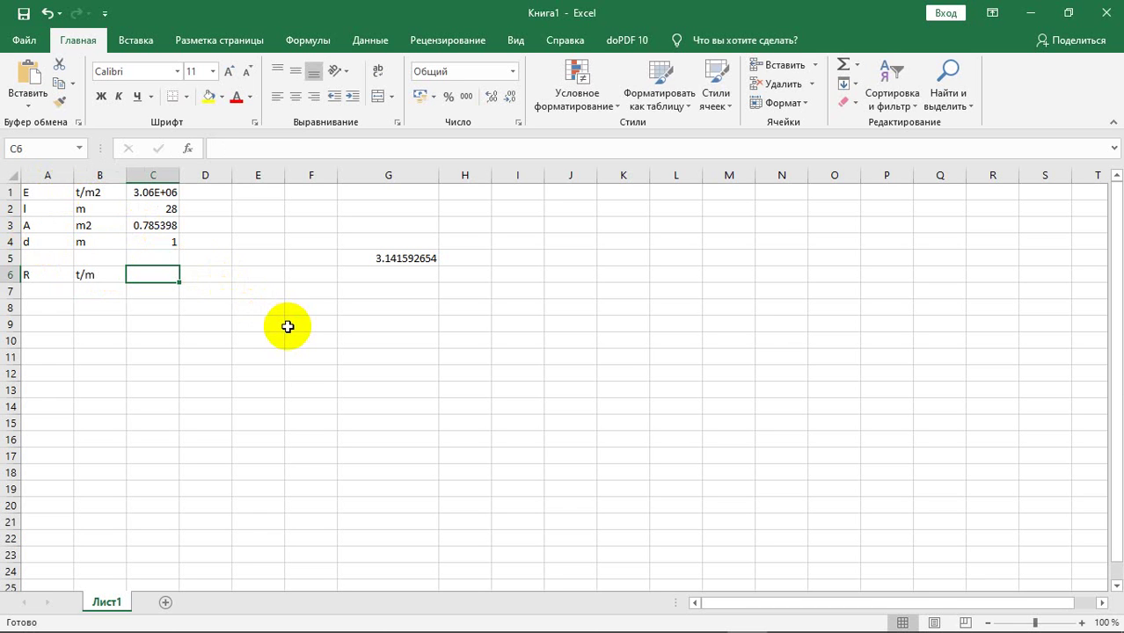
type("=")
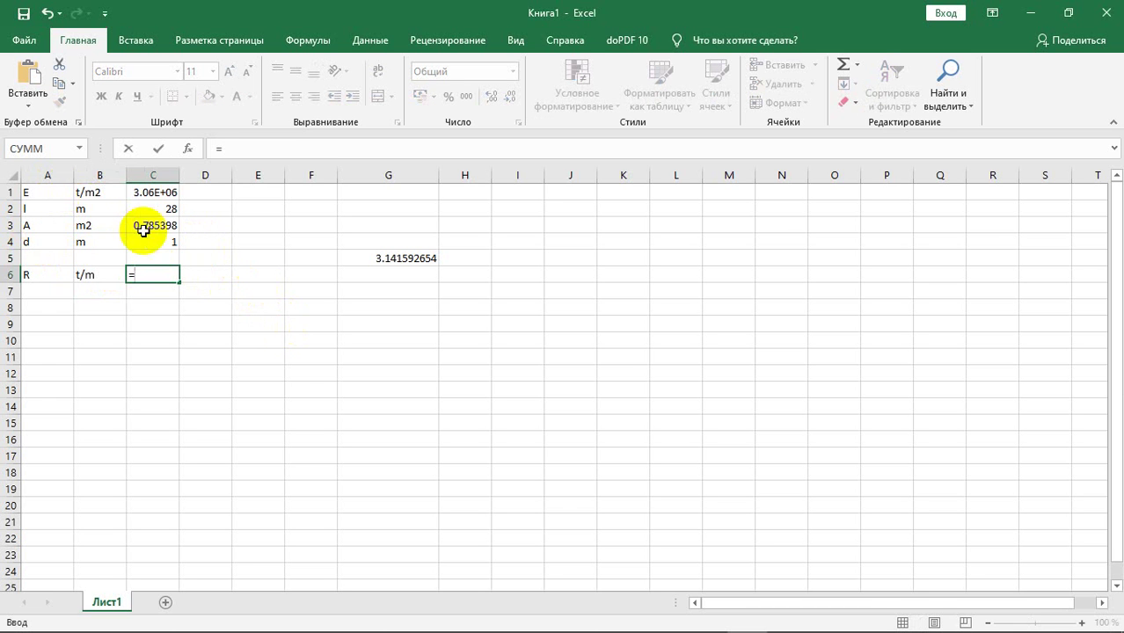
left_click(141, 226)
type("*")
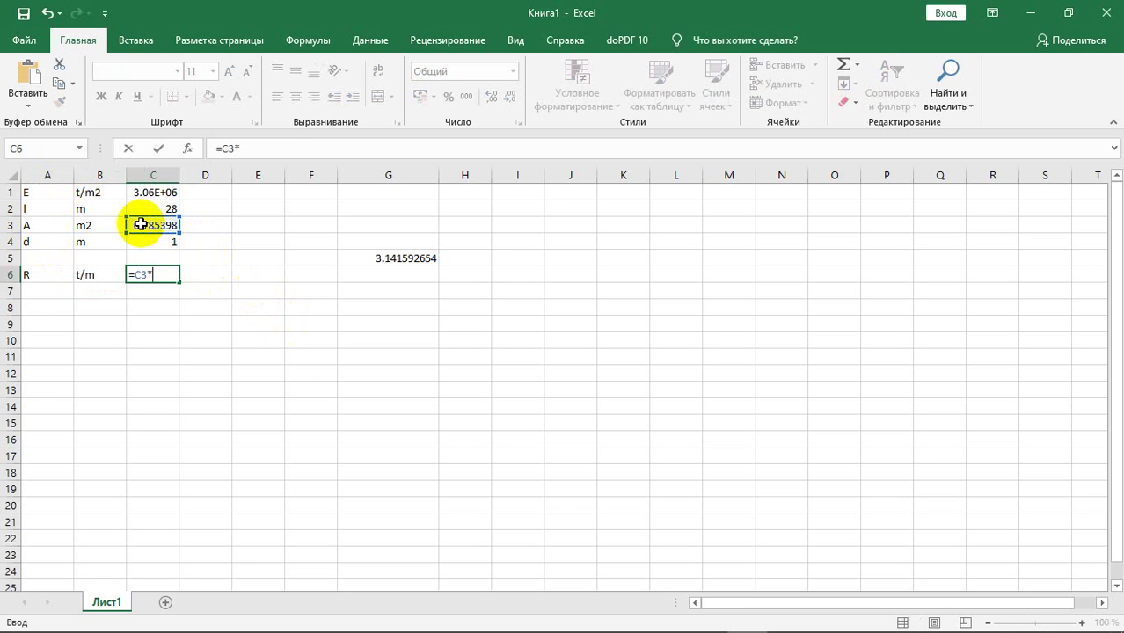
left_click(154, 191)
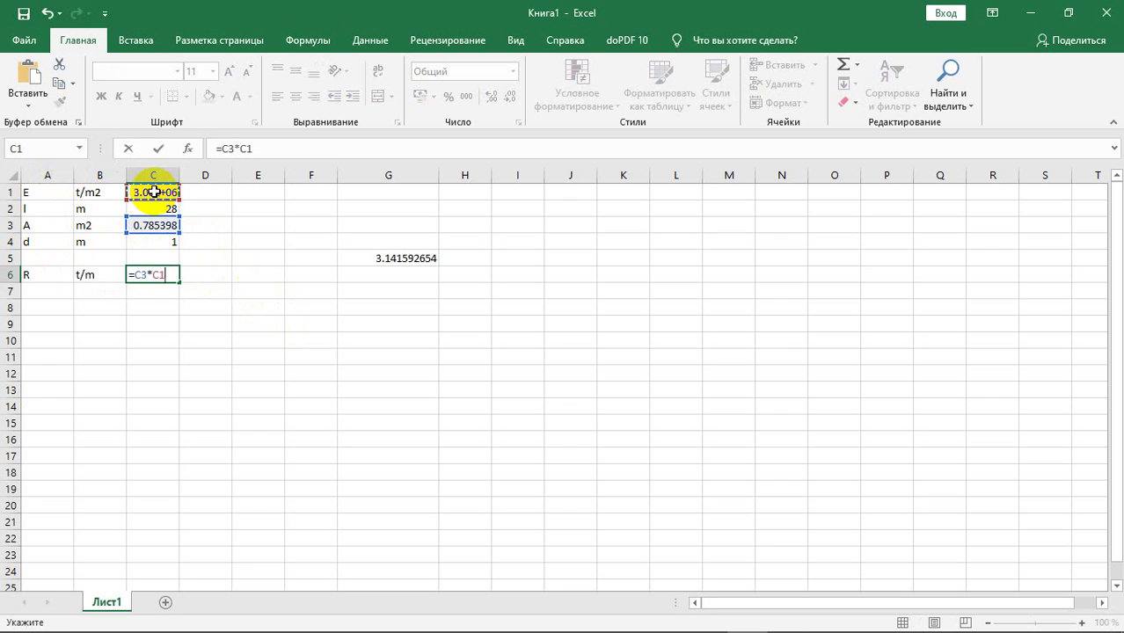
type("/")
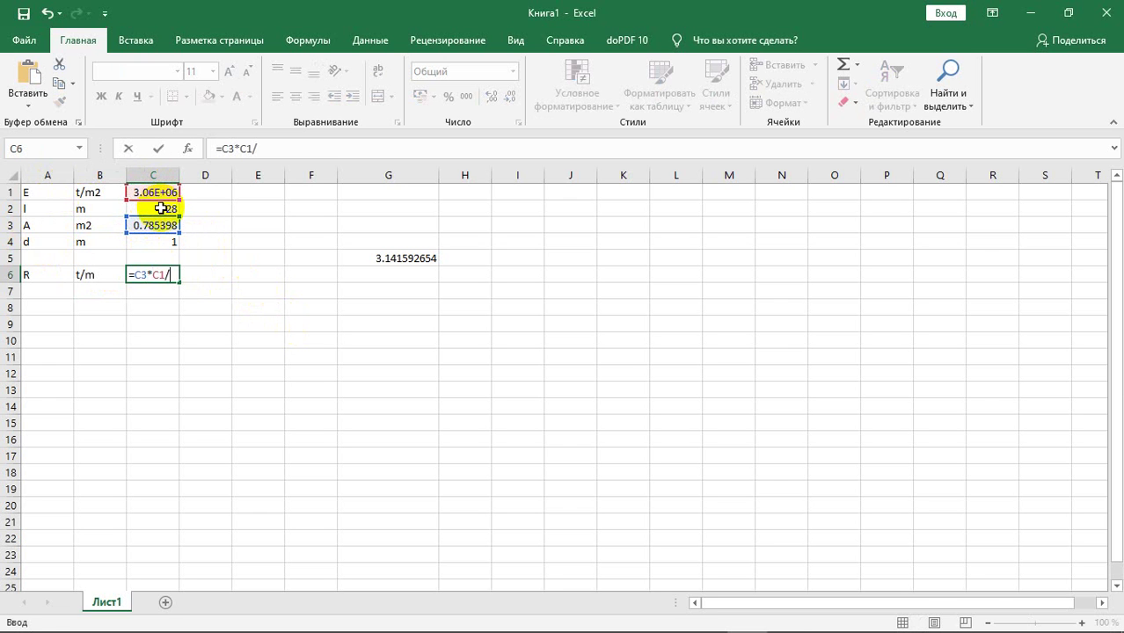
left_click(161, 208)
key("Return")
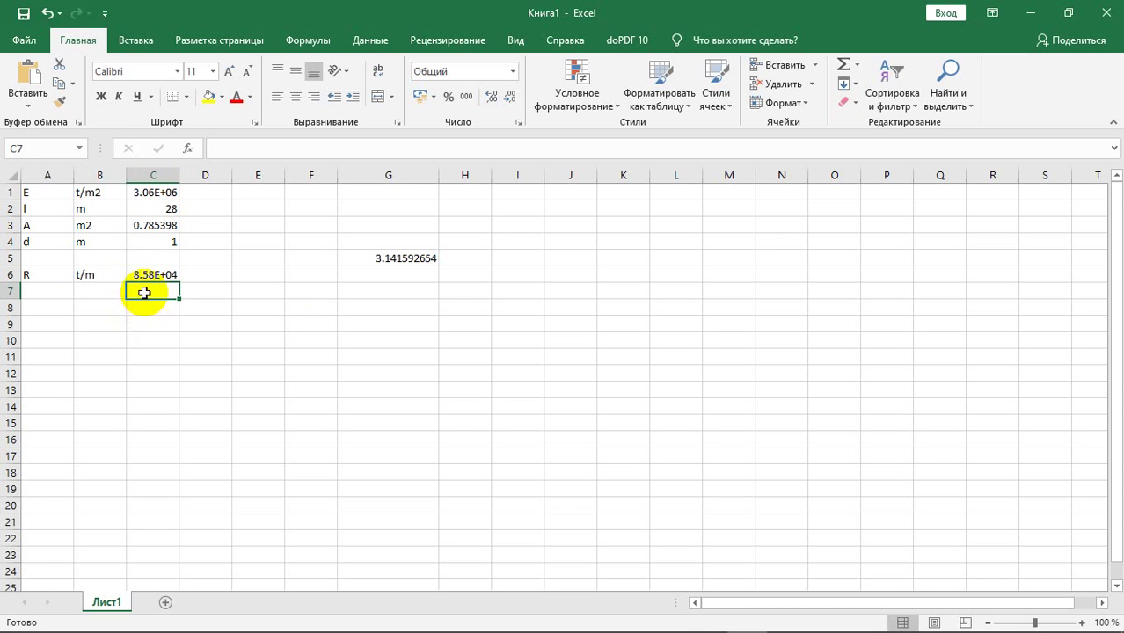
Step: Copy the stiffness calculation block A1:C6 and paste it below, starting at cell A9
left_click_drag(29, 191, 149, 275)
right_click(150, 248)
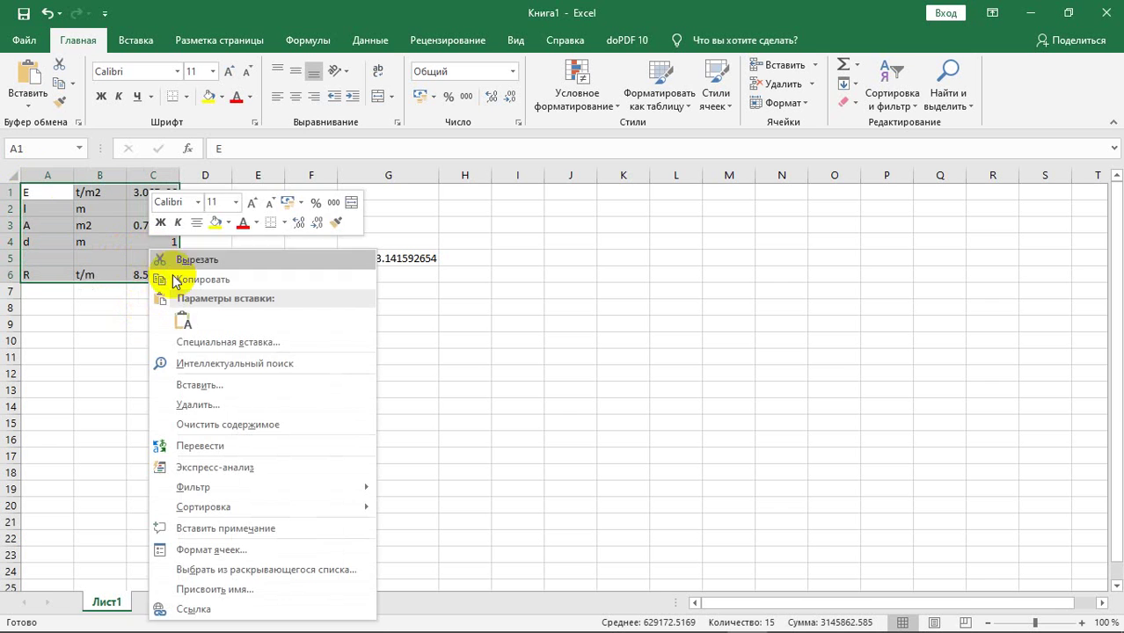
left_click(176, 280)
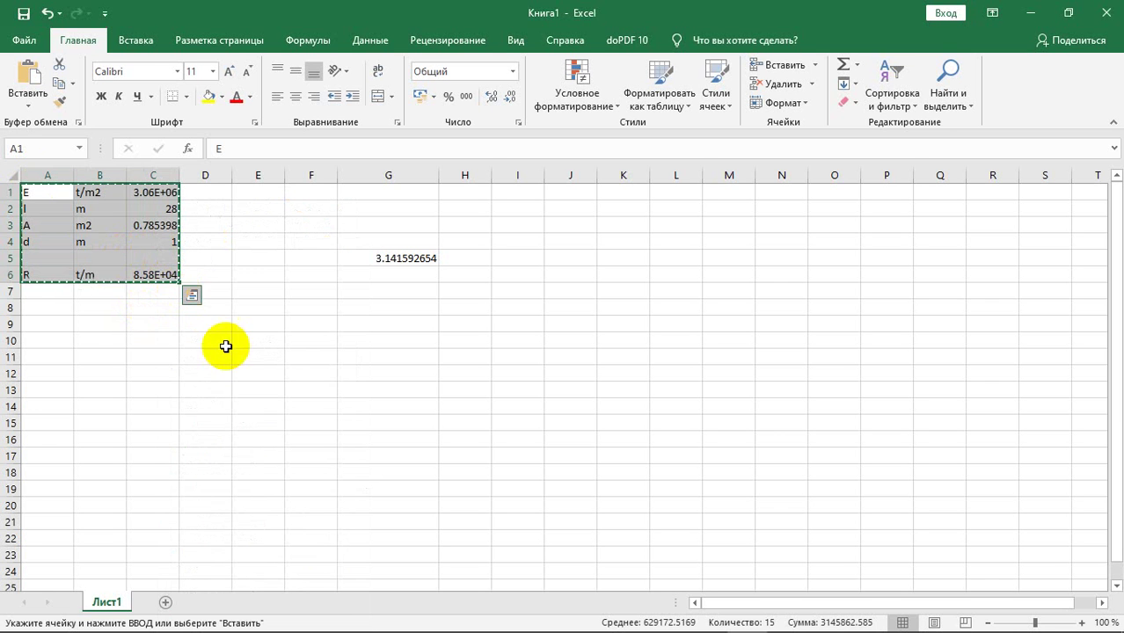
left_click(45, 324)
key("ctrl+v")
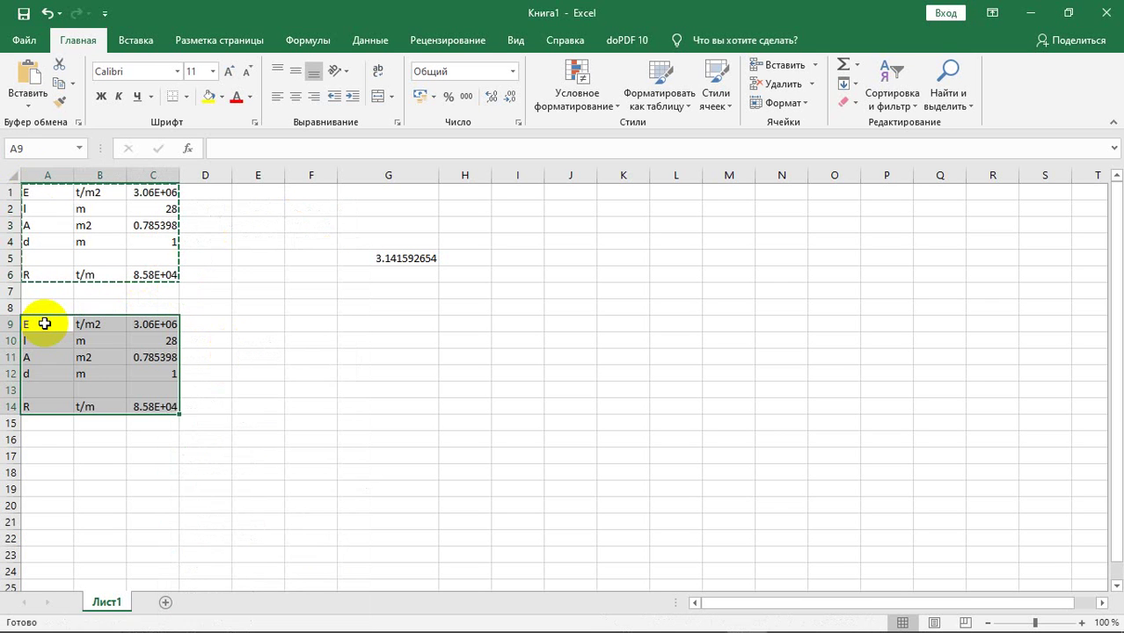
Step: Set the pile diameter d in C12 of the copied block to 1.5 m
left_click(157, 374)
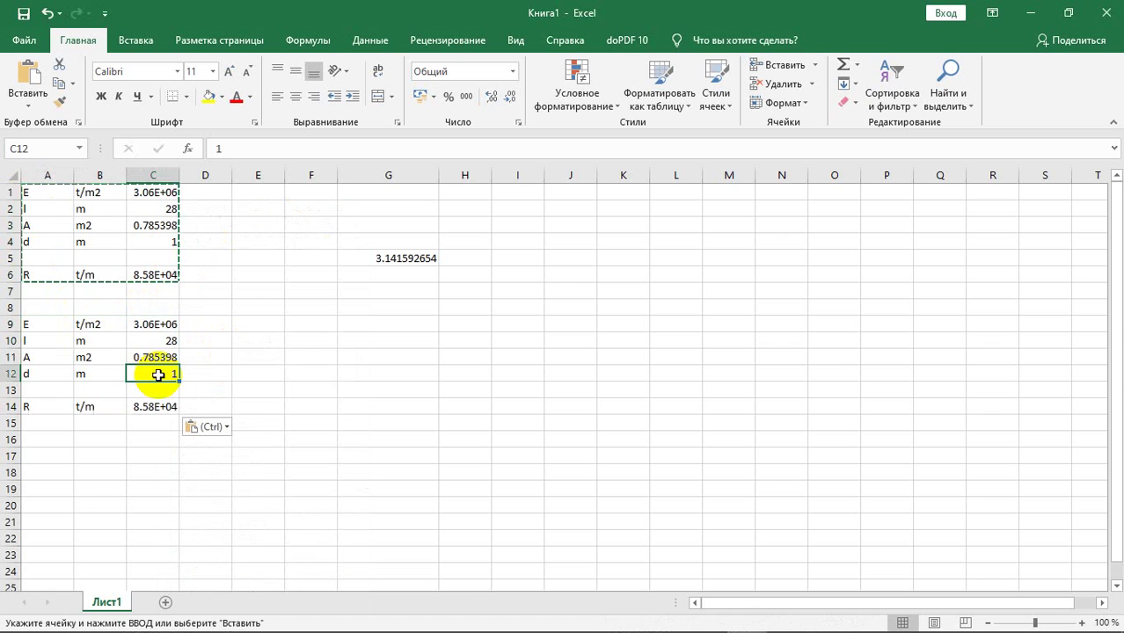
type("1.5")
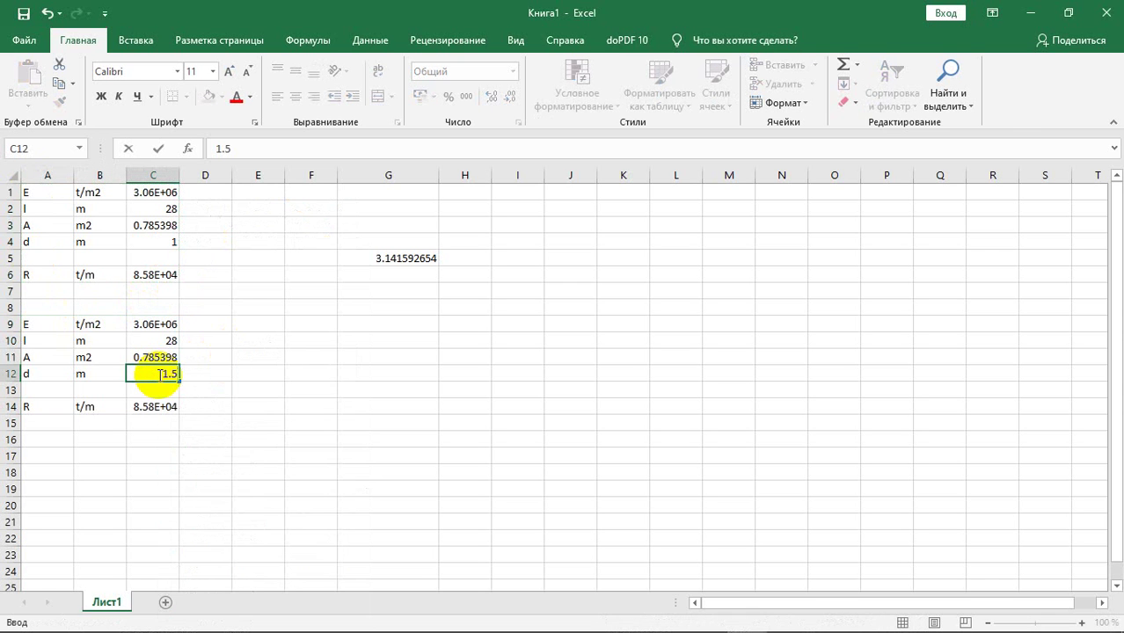
key("Return")
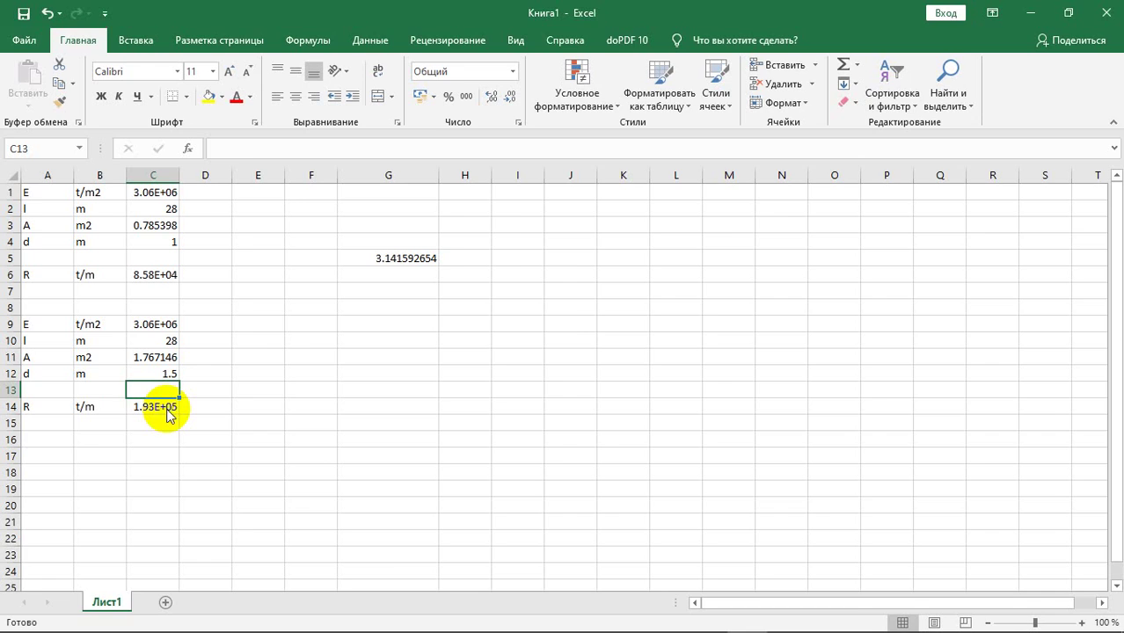
Step: Switch to ПК ЛИРА, close the element stiffness dialog, and display the C1z isofields of the foundation plan
key("alt+Tab")
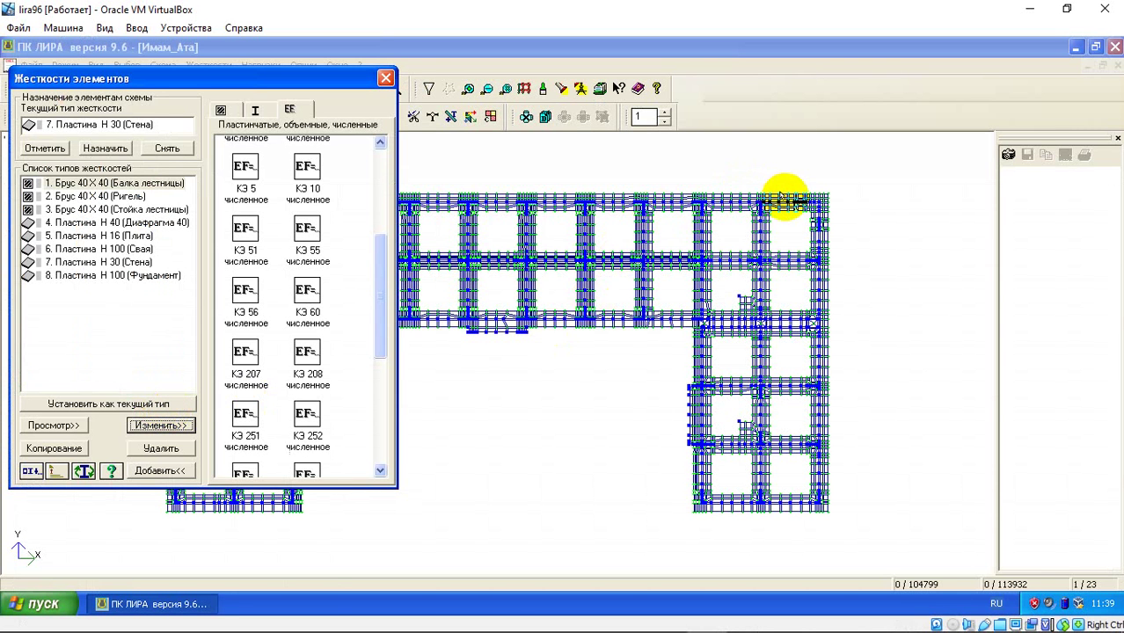
left_click(385, 79)
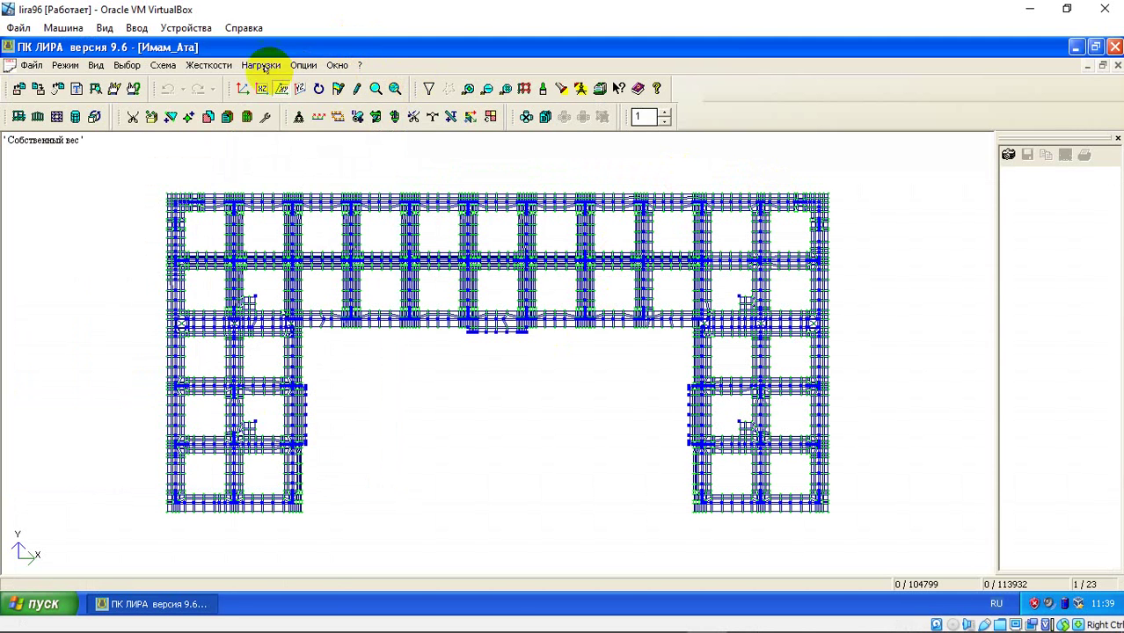
left_click(212, 66)
mouse_move(288, 257)
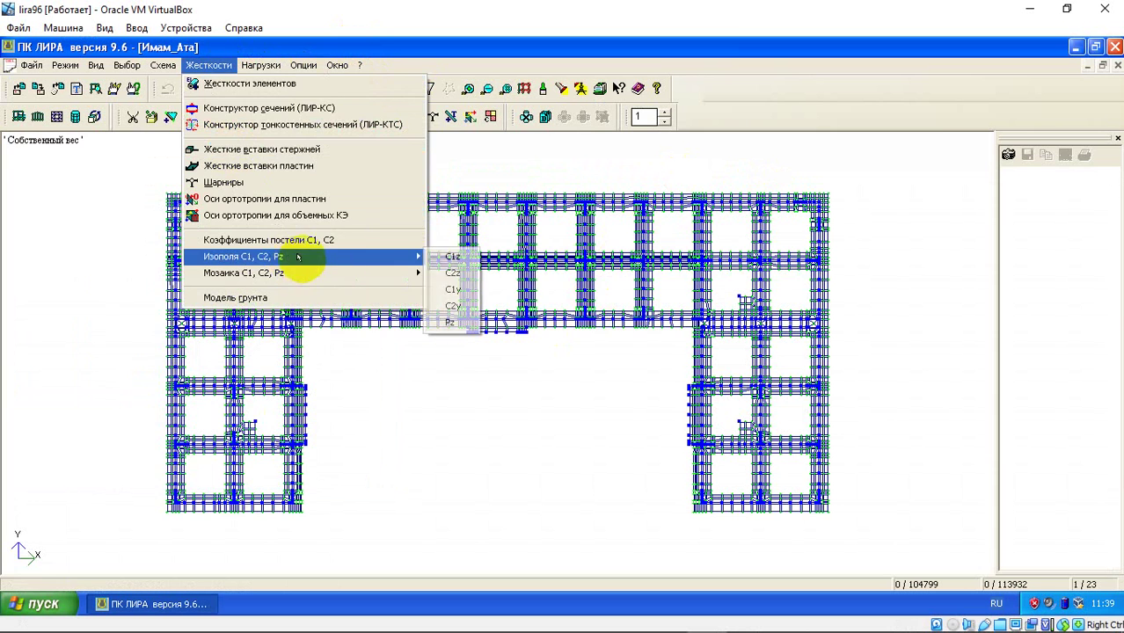
left_click(431, 250)
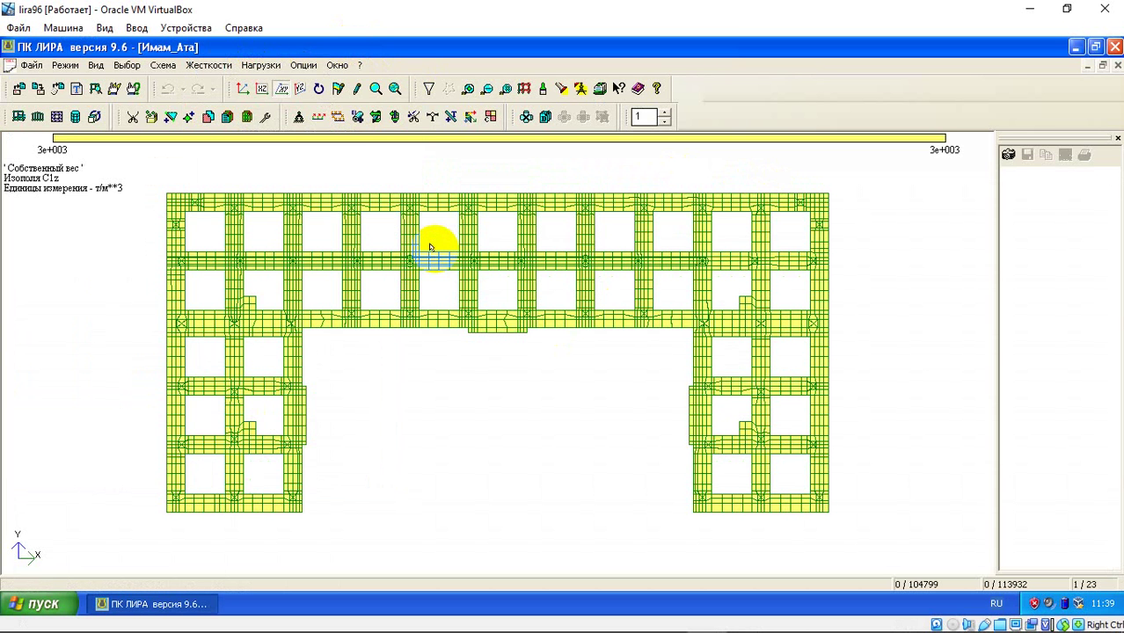
left_click(242, 88)
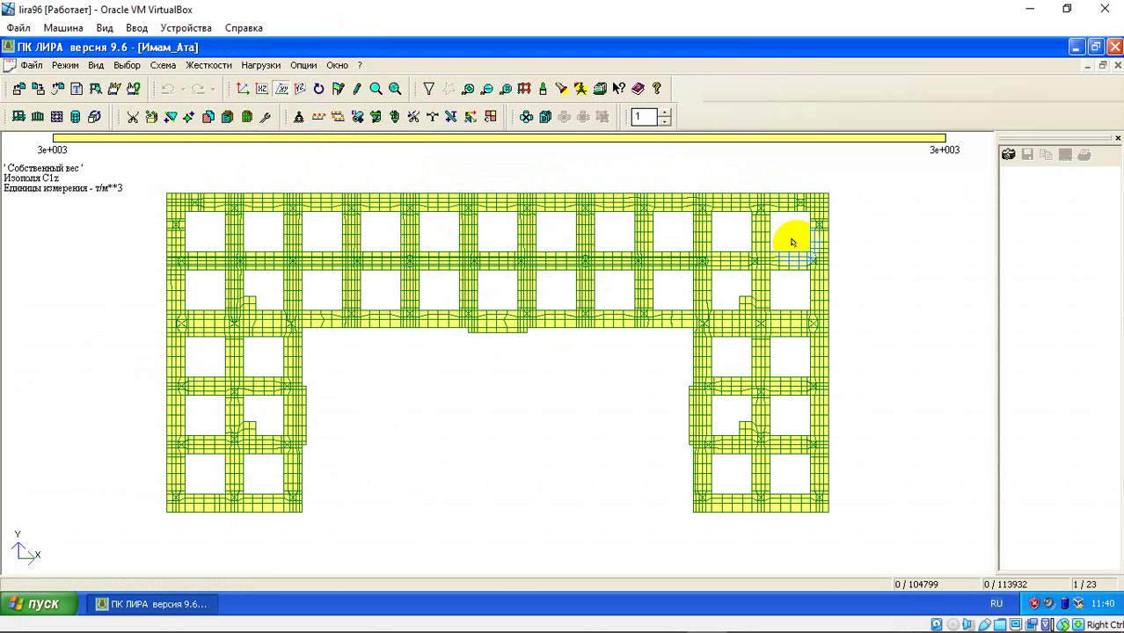
mouse_move(1007, 627)
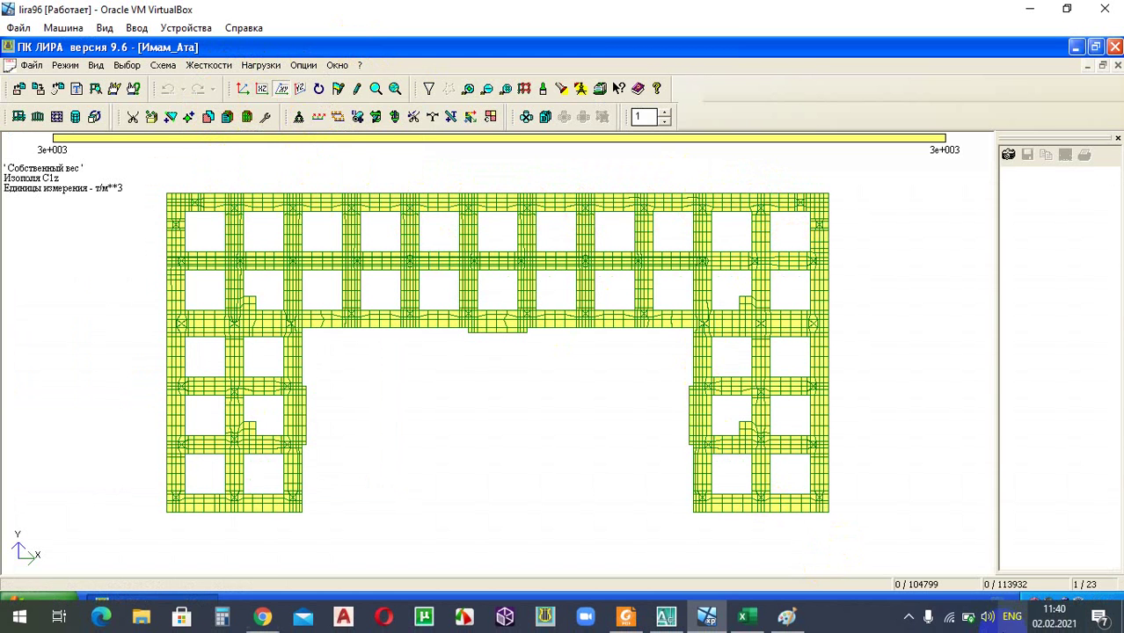